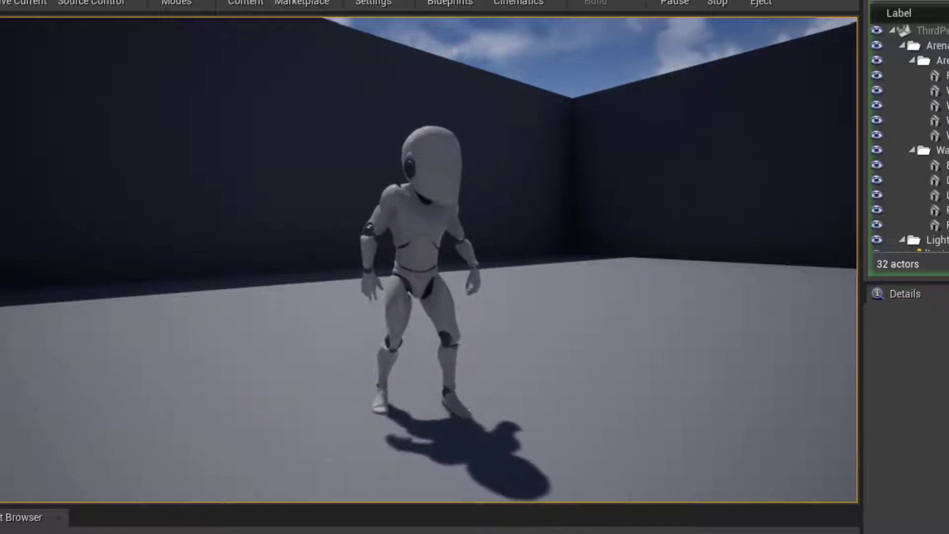
- Run and jump the large-headed character around the level in the play session, then end the session
key("w")
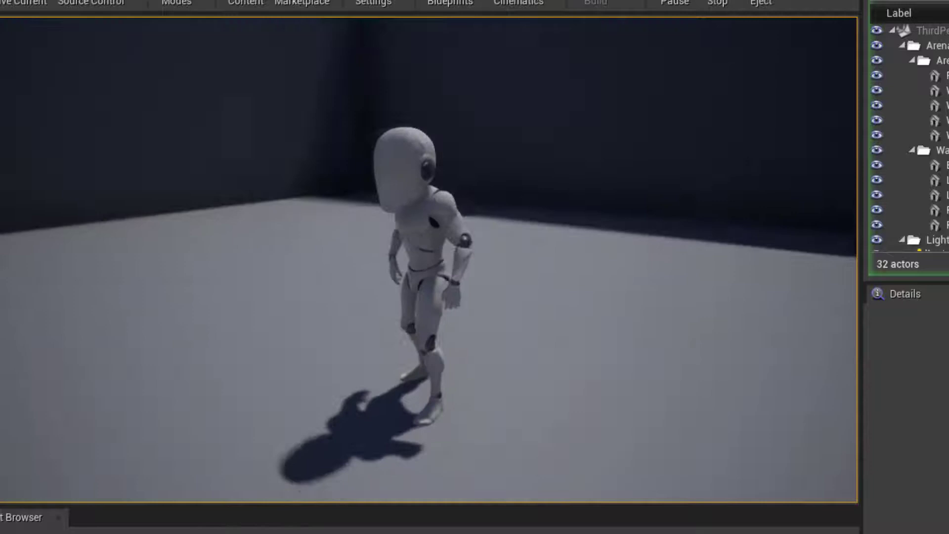
key("w")
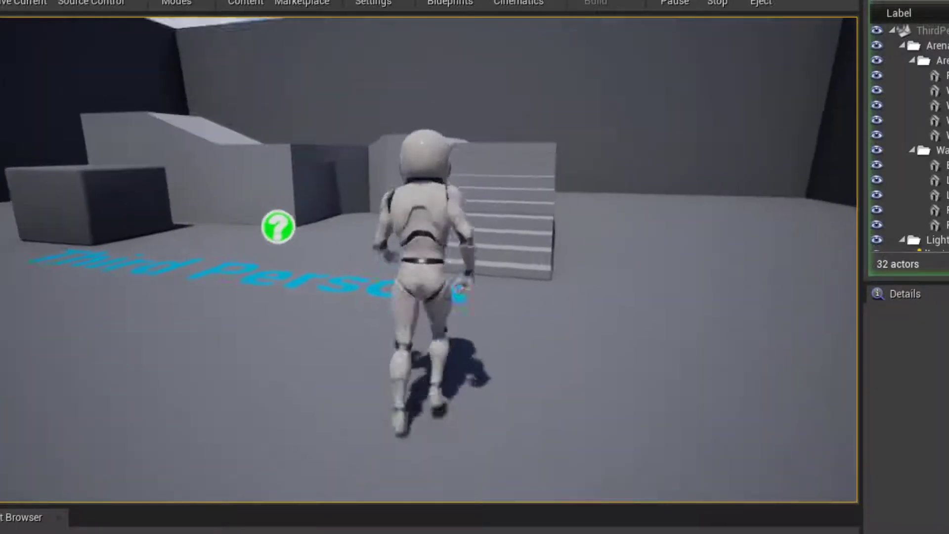
key("w")
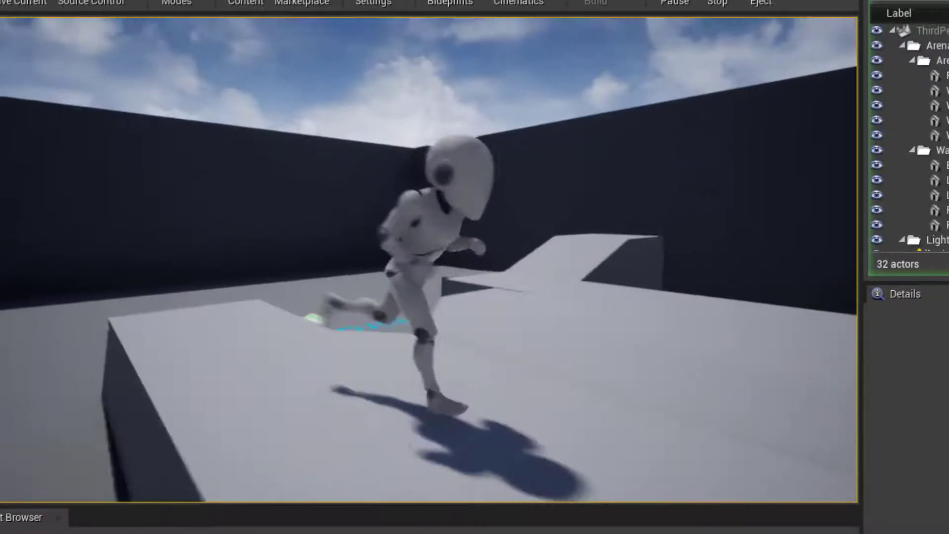
key("w")
key("space")
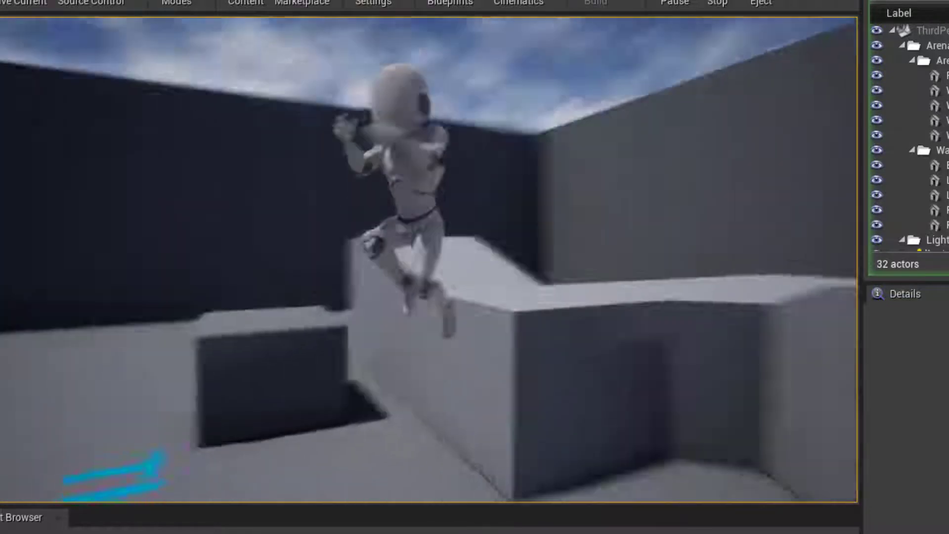
key("w")
key("s")
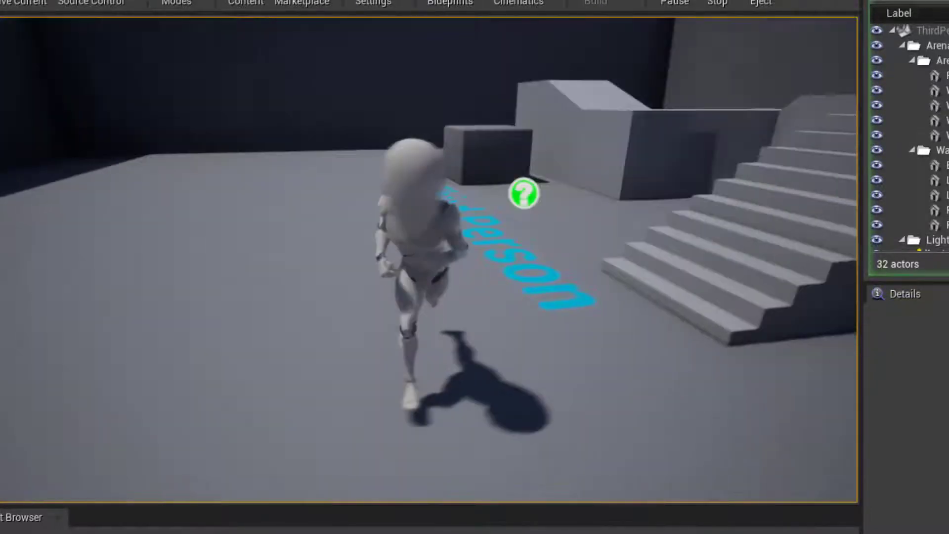
key("w")
key("d")
key("s")
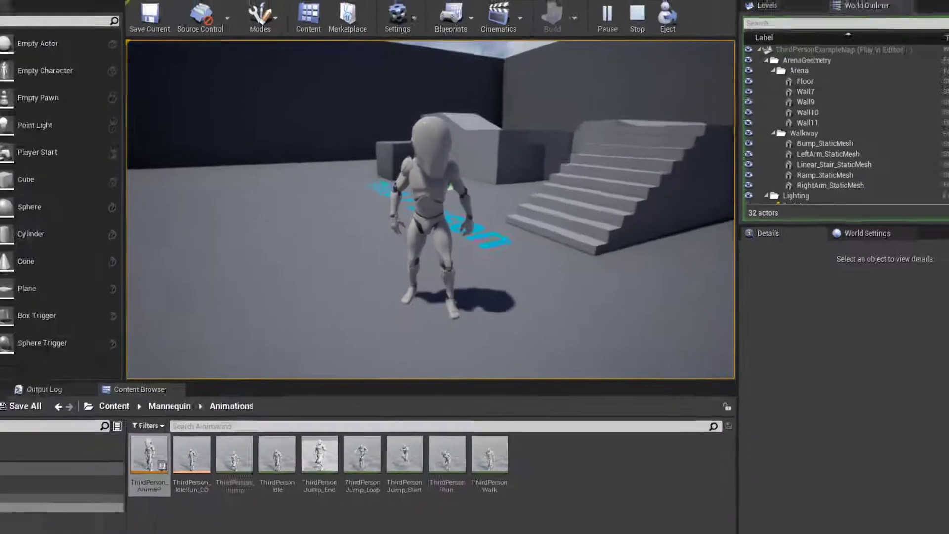
key("Escape")
- Select the ThirdPersonCharacter in the level, locate its Anim Class asset, and open the ThirdPerson_AnimBP animation blueprint
right_click_drag(543, 230, 589, 228)
key("s")
key("w")
right_click_drag(511, 195, 503, 197)
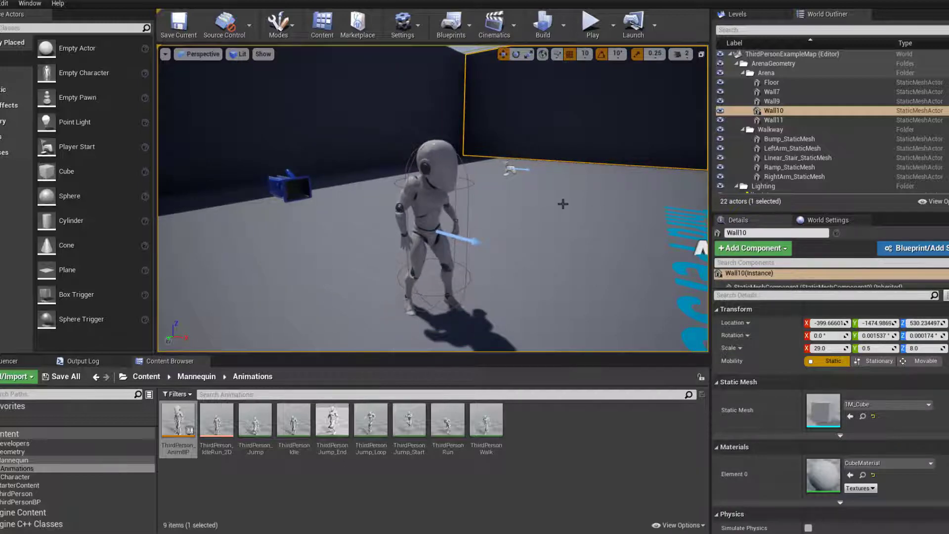
left_click(425, 211)
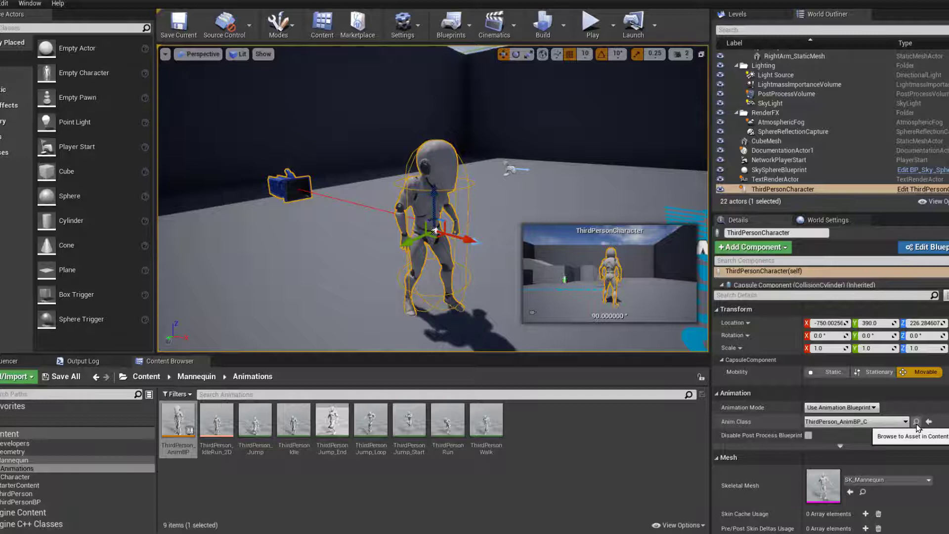
left_click(917, 422)
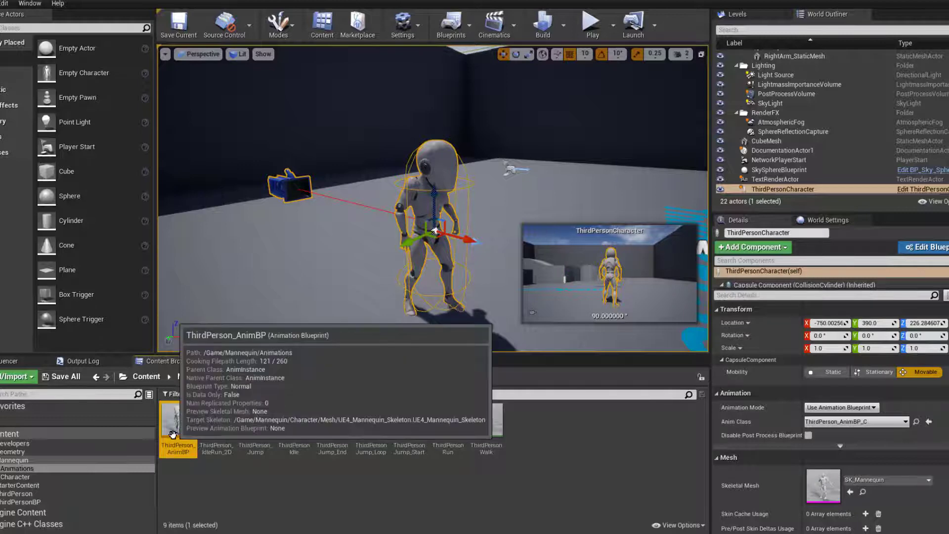
double_click(171, 432)
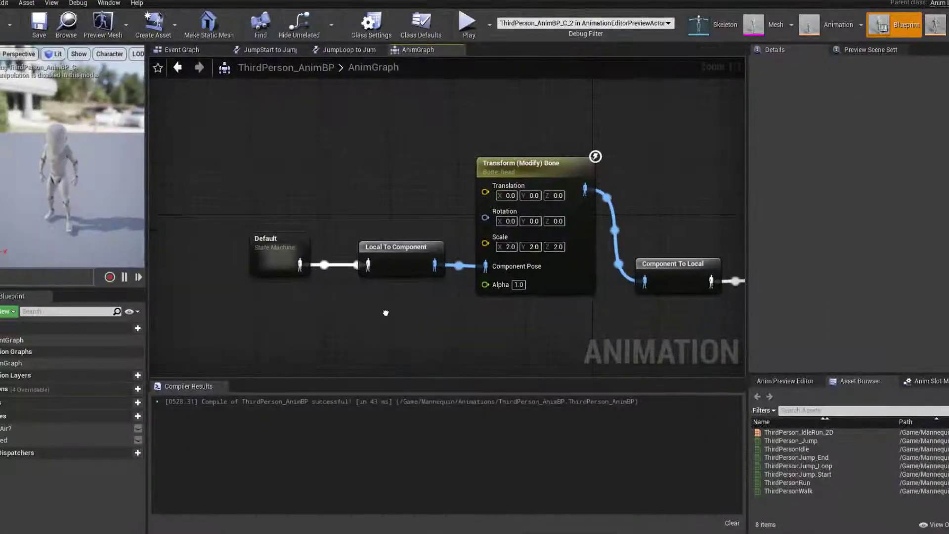
- Move the Default state machine clear of the bone nodes and wire it directly into the Output Pose result
scroll(336, 307, "down", 3)
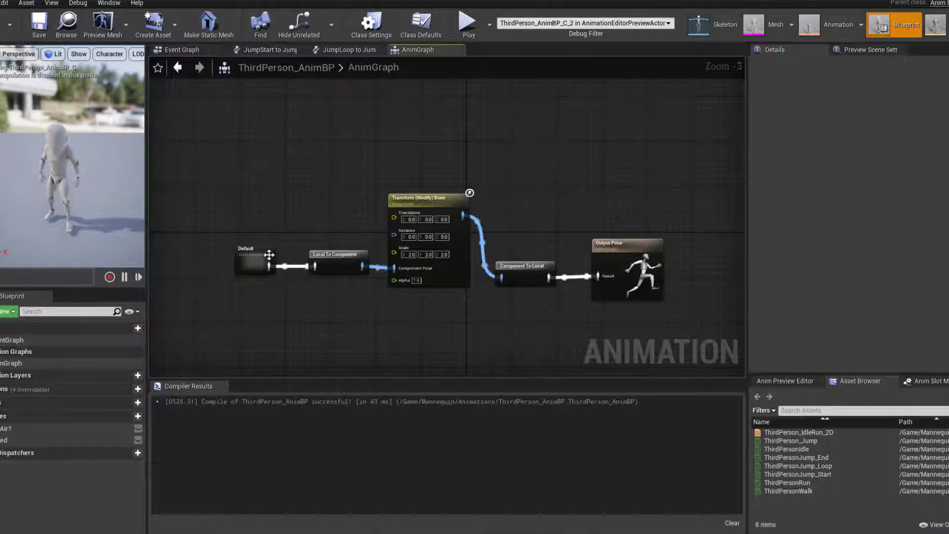
left_click_drag(247, 256, 371, 136)
left_click_drag(535, 302, 294, 178)
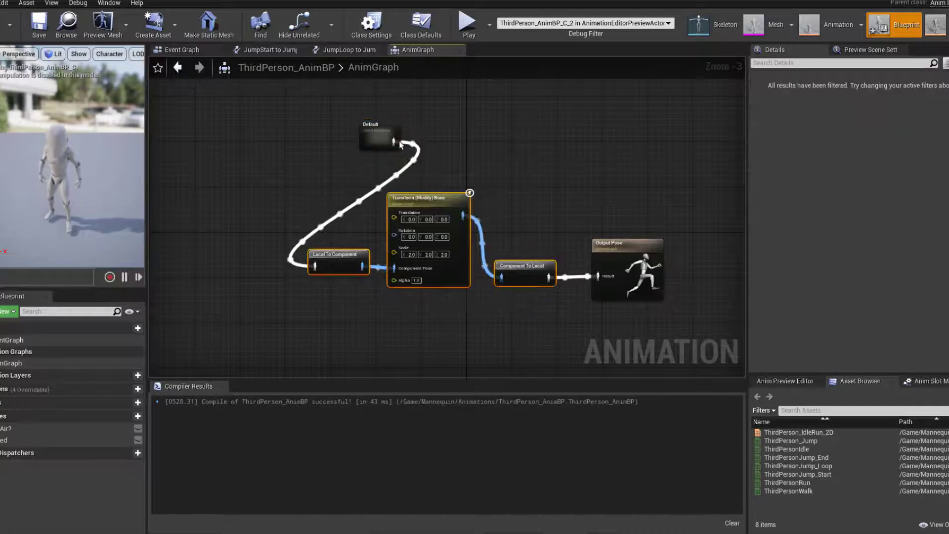
left_click_drag(394, 142, 605, 278)
- Move the existing conversion and Transform (Modify) Bone nodes out of the way and place Default beside Output Pose
left_click_drag(548, 318, 333, 182)
left_click_drag(427, 196, 285, 310)
right_click_drag(350, 159, 371, 214)
left_click_drag(395, 182, 547, 312)
right_click_drag(589, 284, 344, 231)
scroll(345, 231, "up", 3)
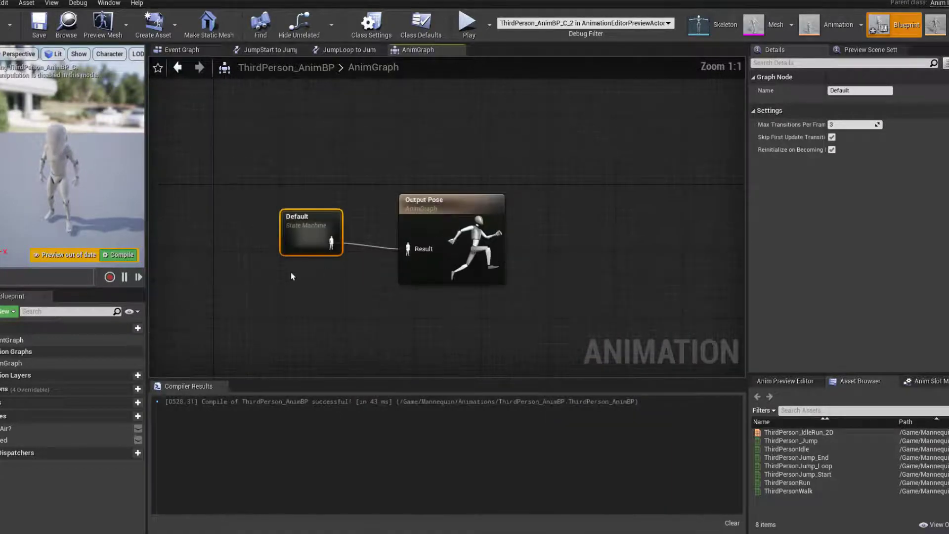
- Compile the animation blueprint to update the character preview
right_click_drag(322, 264, 350, 262)
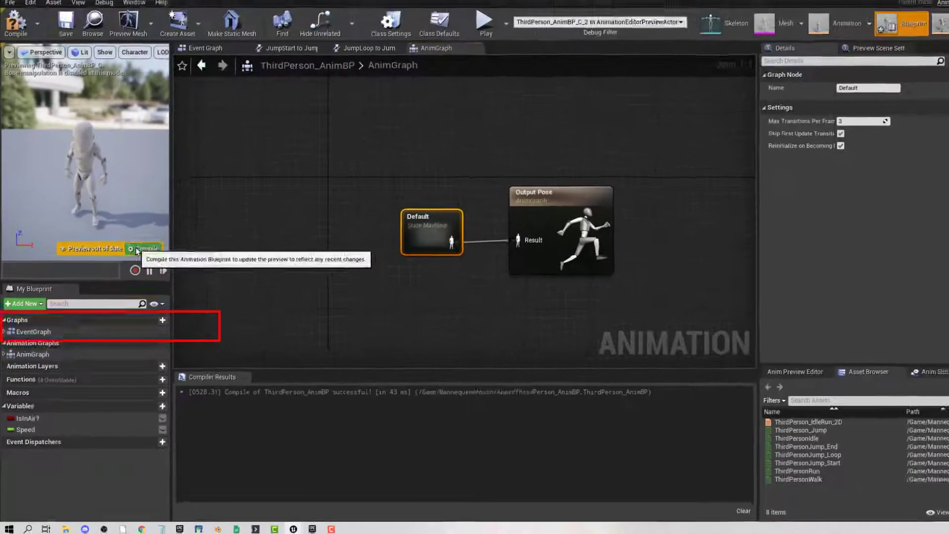
left_click(178, 201)
scroll(91, 82, "up", 5)
scroll(90, 81, "down", 3)
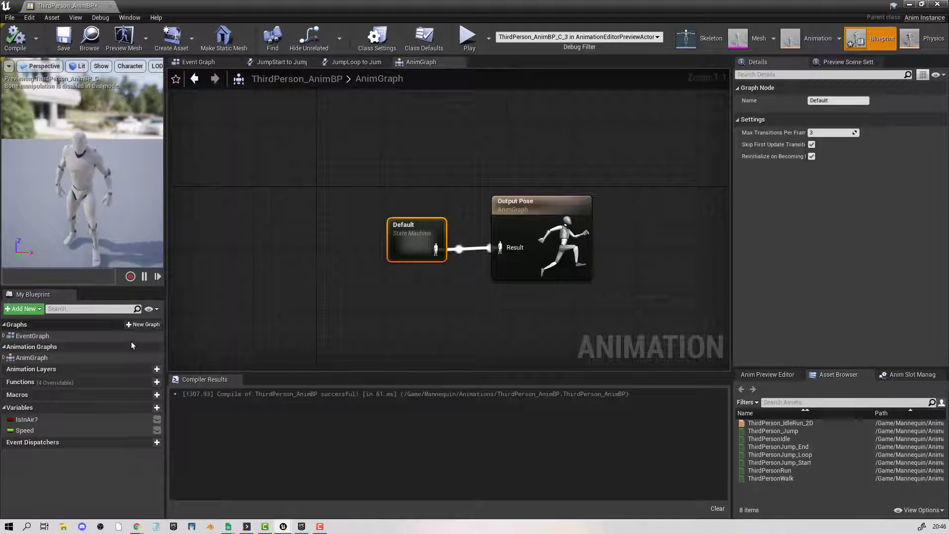
- Select the AnimGraph and move the Default state machine farther away from Output Pose
left_click(35, 359)
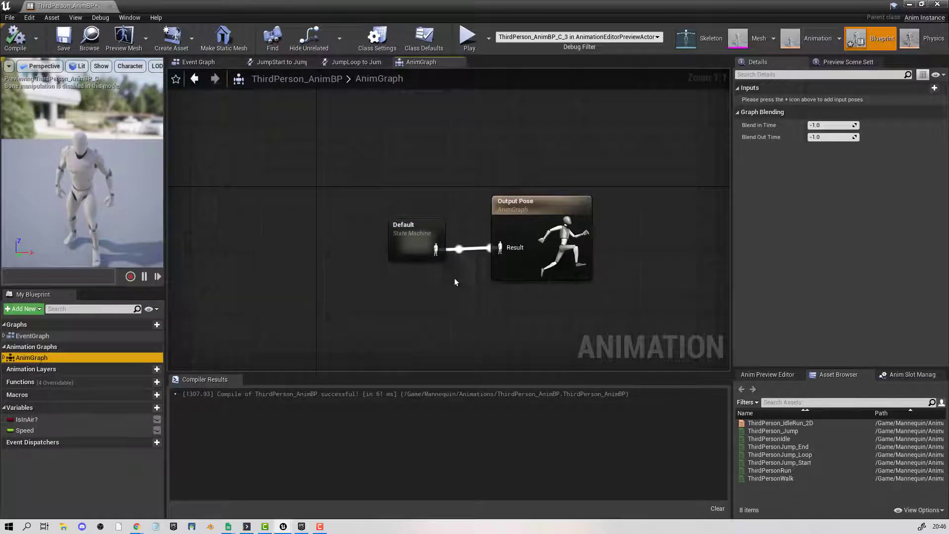
right_click_drag(489, 226, 454, 220)
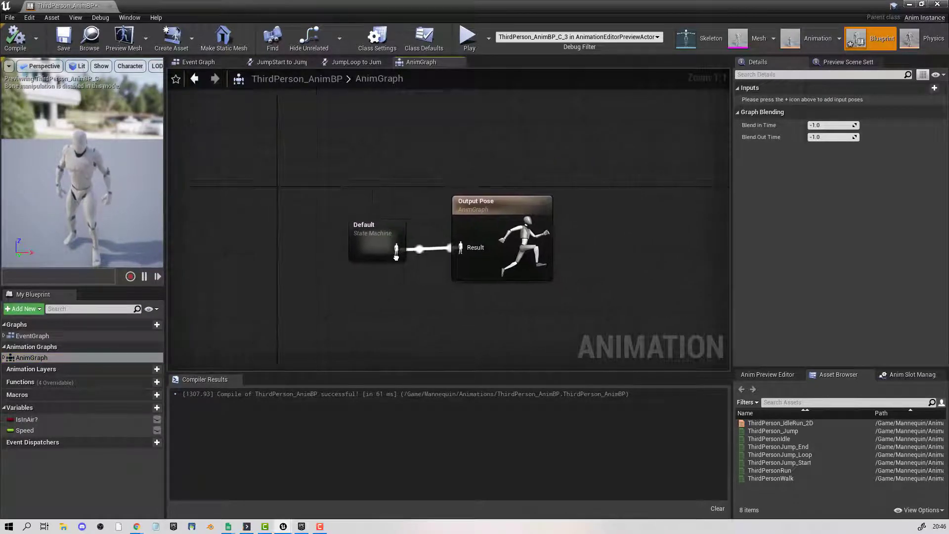
right_click_drag(442, 284, 409, 272)
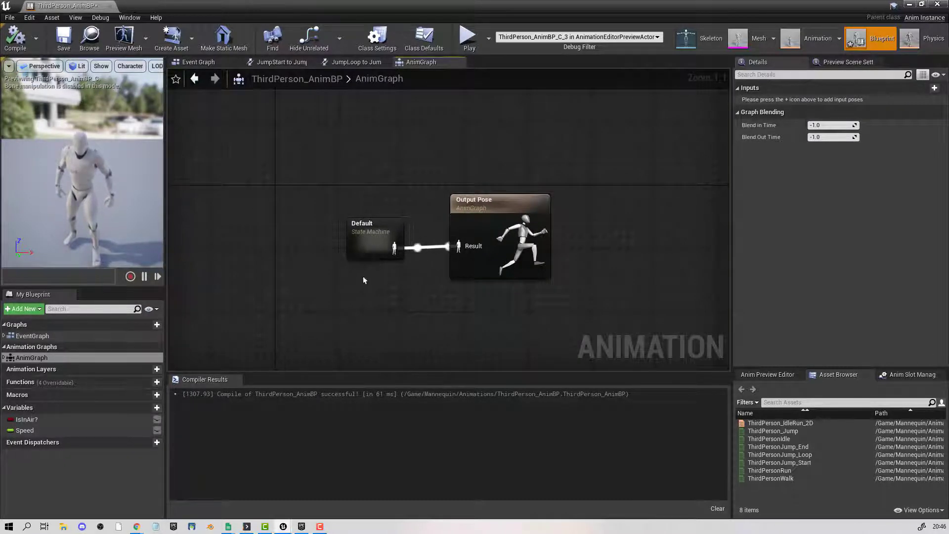
right_click_drag(346, 257, 345, 251)
left_click_drag(365, 231, 237, 221)
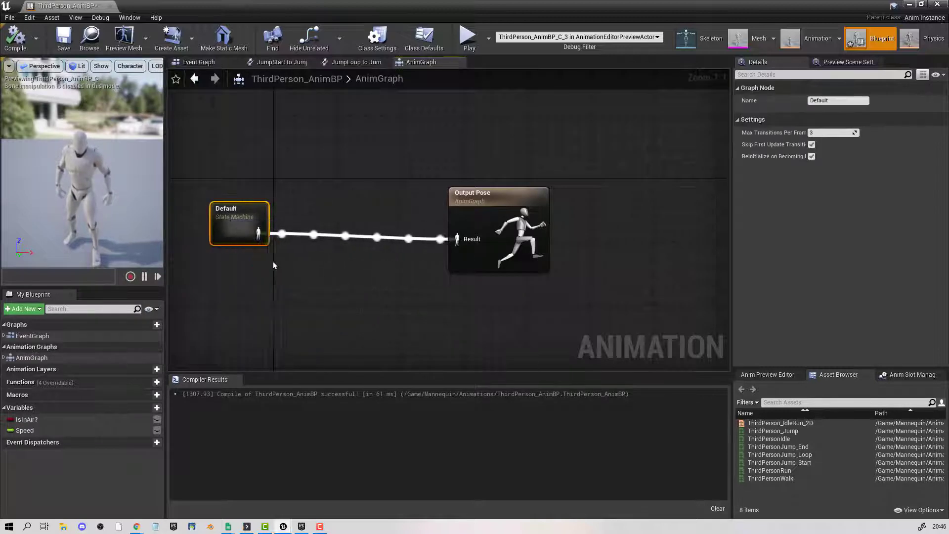
- Select the unused bone-modification nodes together and move them farther below the main graph
right_click_drag(281, 261, 590, 147)
left_click_drag(525, 316, 227, 178)
left_click_drag(335, 183, 317, 367)
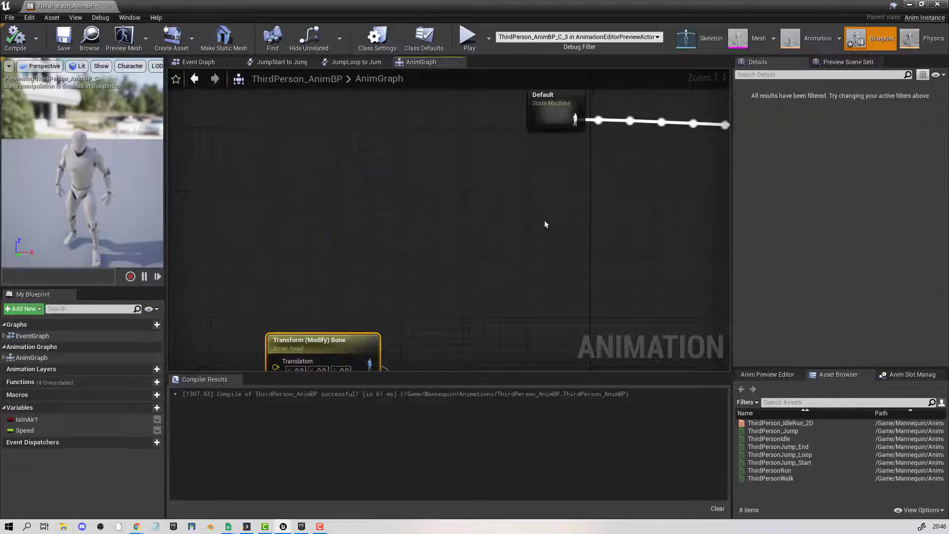
- Widen the gap between Default and Output Pose and break the pose link between them
right_click_drag(544, 222, 304, 308)
left_click_drag(307, 197, 251, 189)
left_click_drag(555, 188, 576, 170)
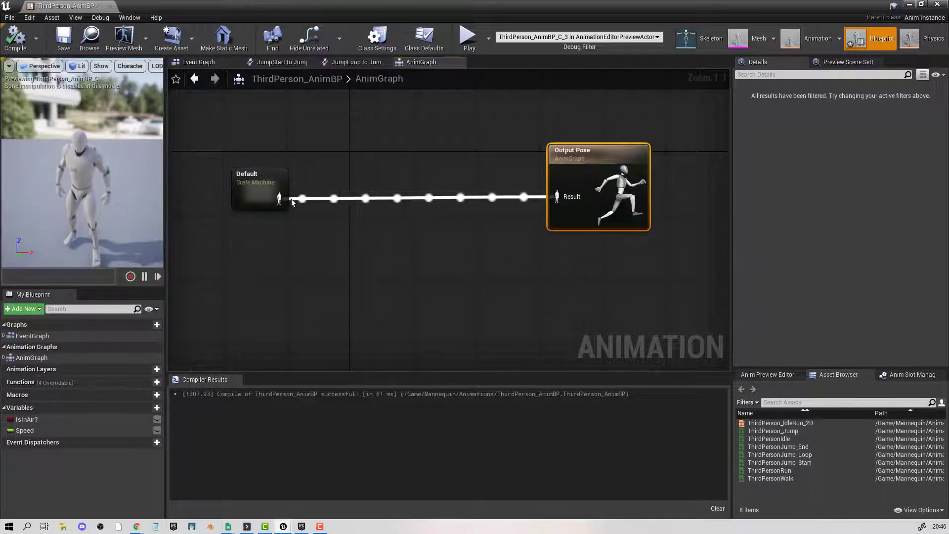
left_click(278, 197, "alt")
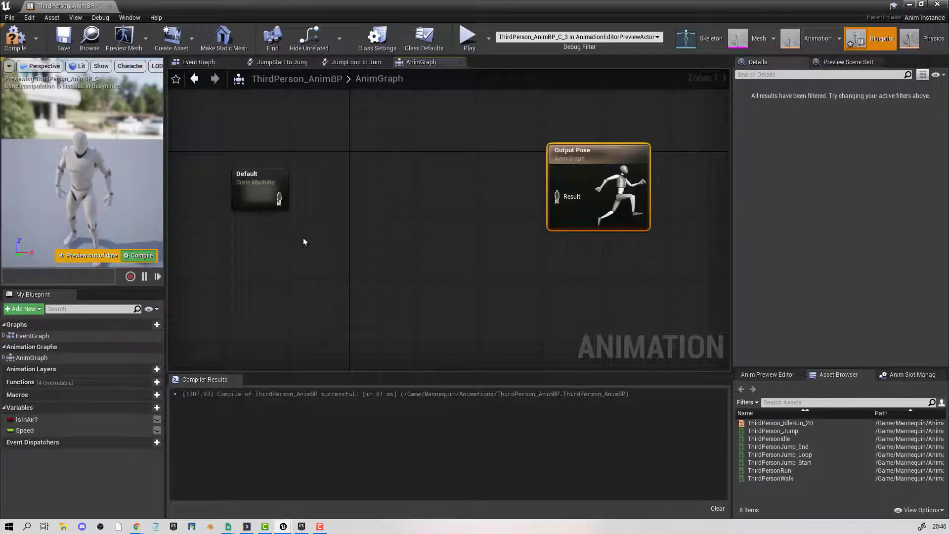
- Add a Local To Component node from Default's pose output and line both nodes up to make room
left_click_drag(267, 191, 317, 200)
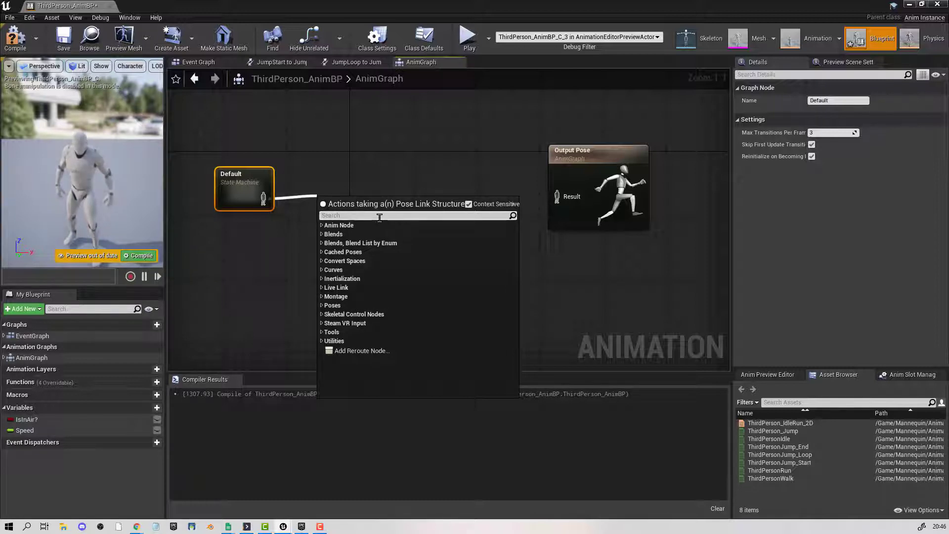
type("local")
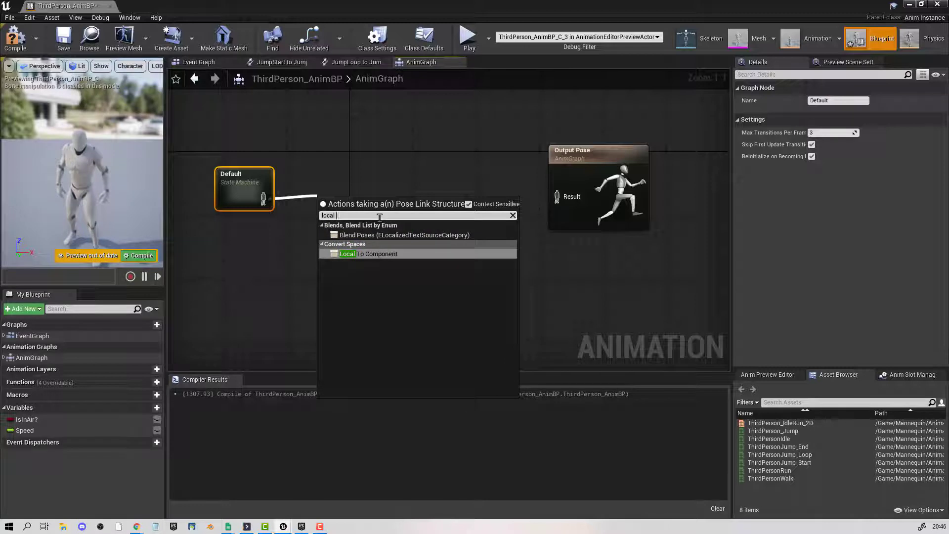
key("Return")
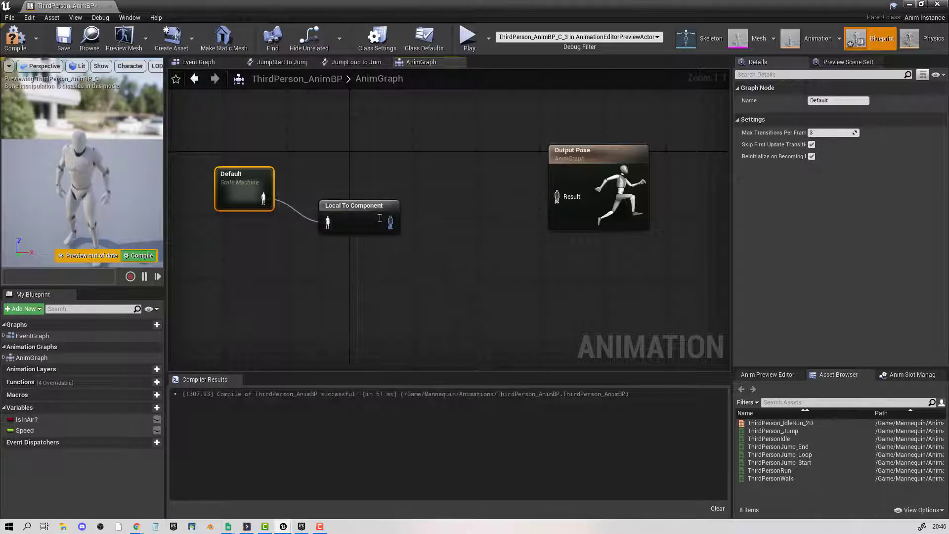
left_click_drag(374, 215, 348, 189)
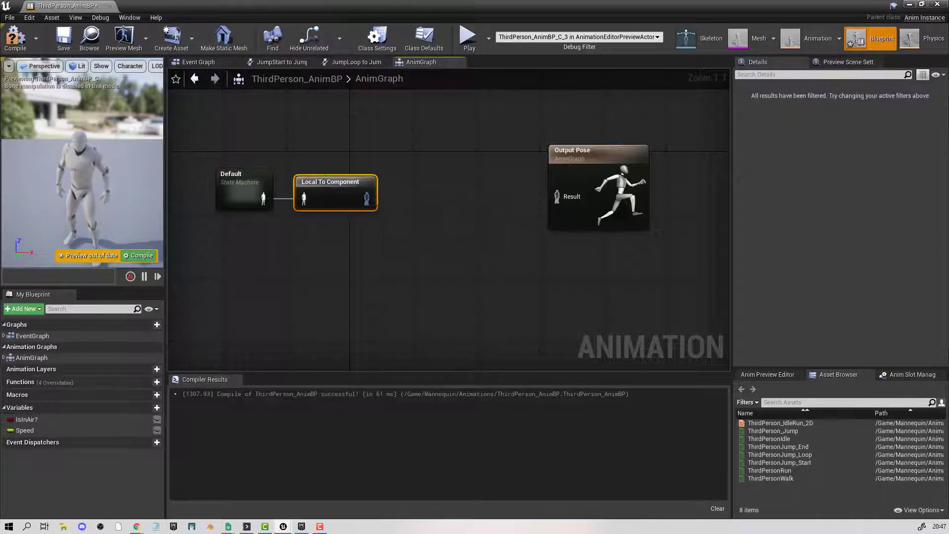
right_click_drag(369, 251, 386, 256)
left_click_drag(364, 184, 306, 191)
right_click_drag(415, 214, 437, 231)
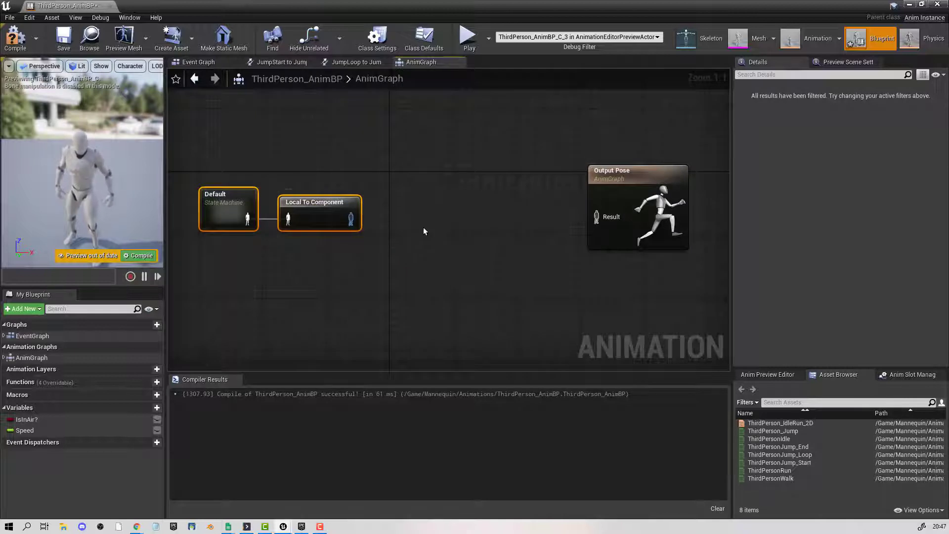
- Add a Transform (Modify) Bone node fed by Local To Component and move Output Pose farther away from it
right_click_drag(342, 262, 322, 261)
left_click_drag(352, 232, 371, 207)
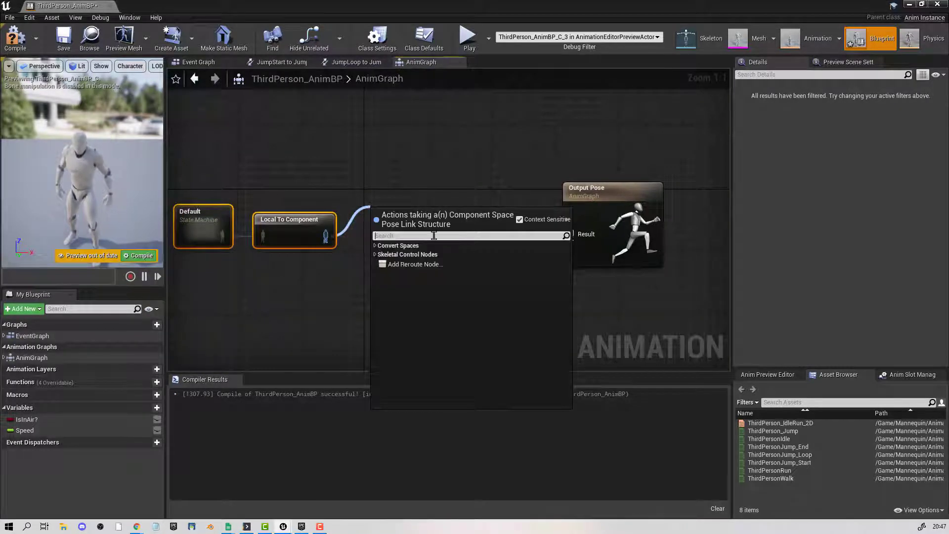
type("trans")
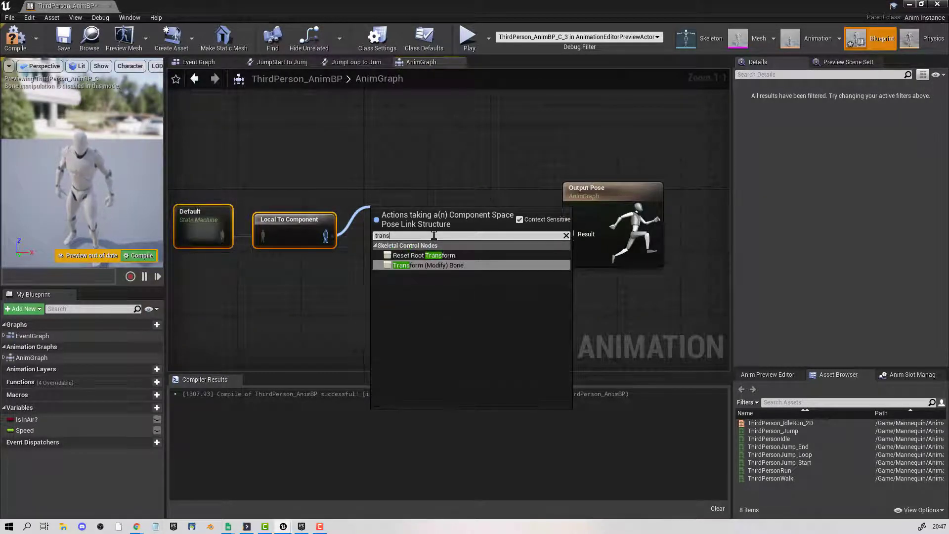
left_click(432, 267)
left_click_drag(415, 211, 413, 165)
right_click_drag(521, 272, 473, 266)
left_click_drag(540, 196, 619, 189)
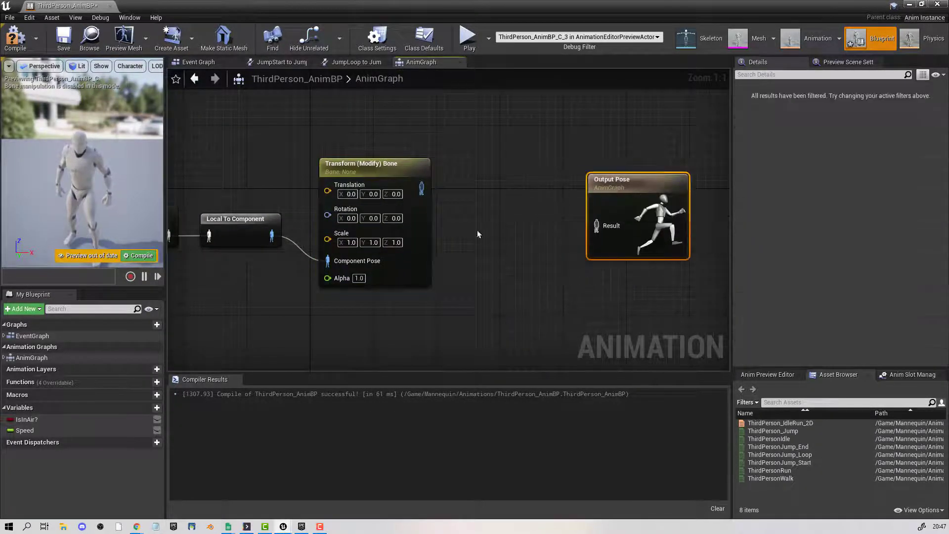
mouse_move(477, 231)
right_mouse_down()
mouse_move(581, 222)
mouse_move(490, 235)
right_mouse_up()
left_click_drag(642, 200, 667, 201)
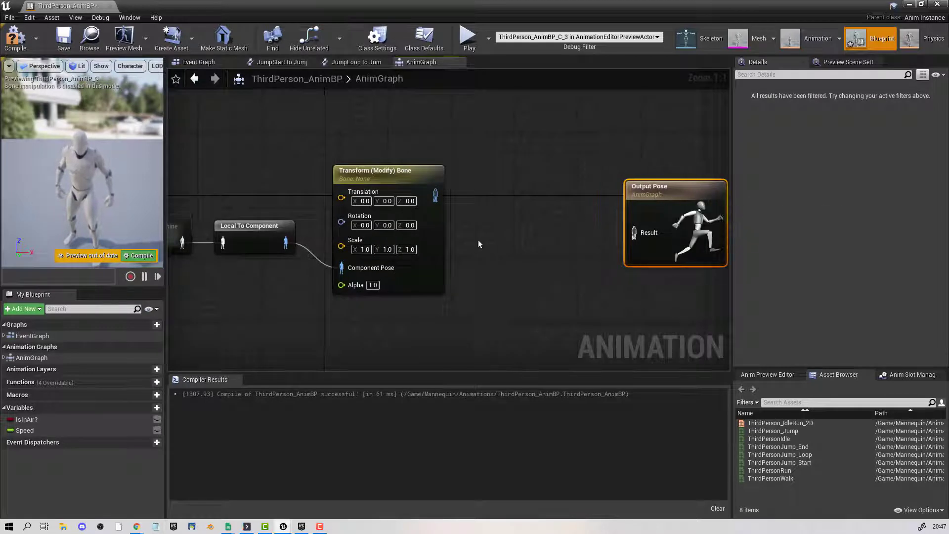
right_click_drag(478, 237, 500, 236)
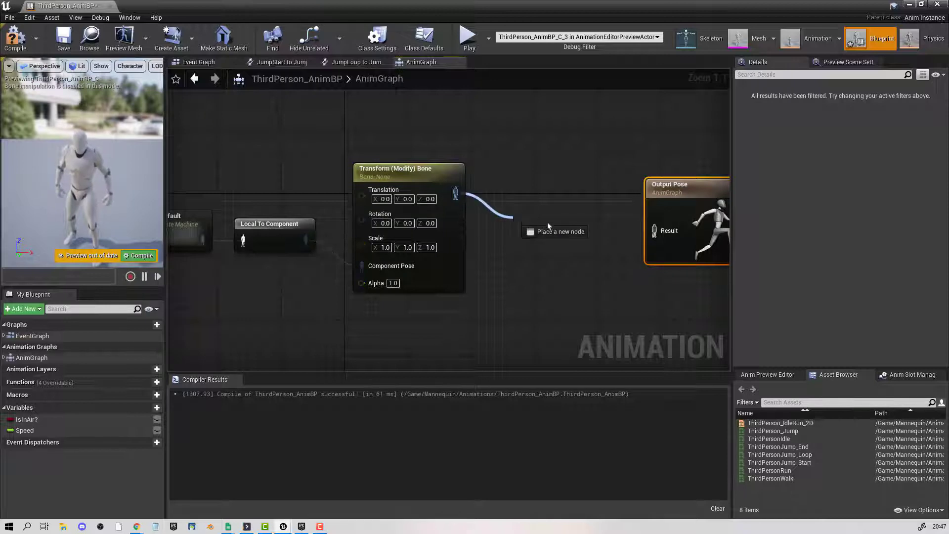
- Add a Component To Local node after Transform (Modify) Bone and connect its output to the Output Pose result
left_click_drag(548, 226, 548, 227)
type("loc")
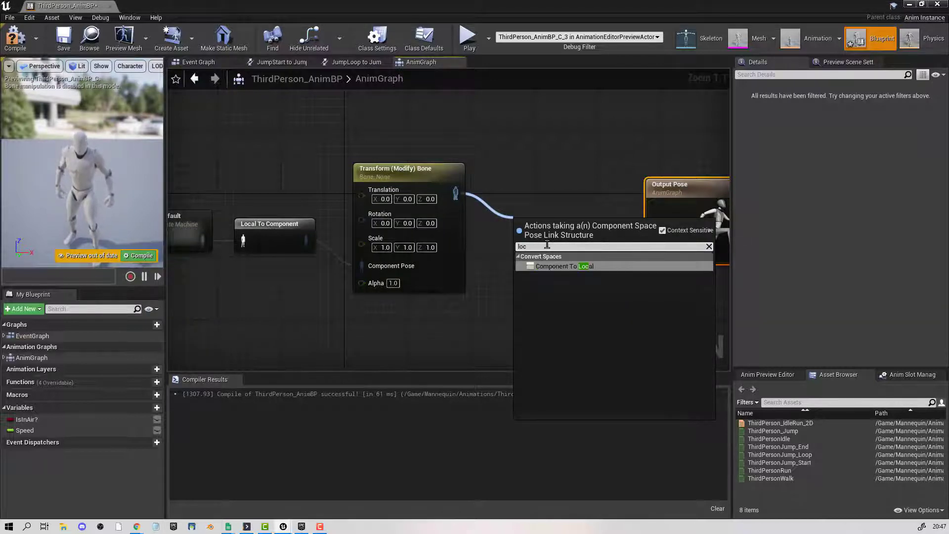
key("Return")
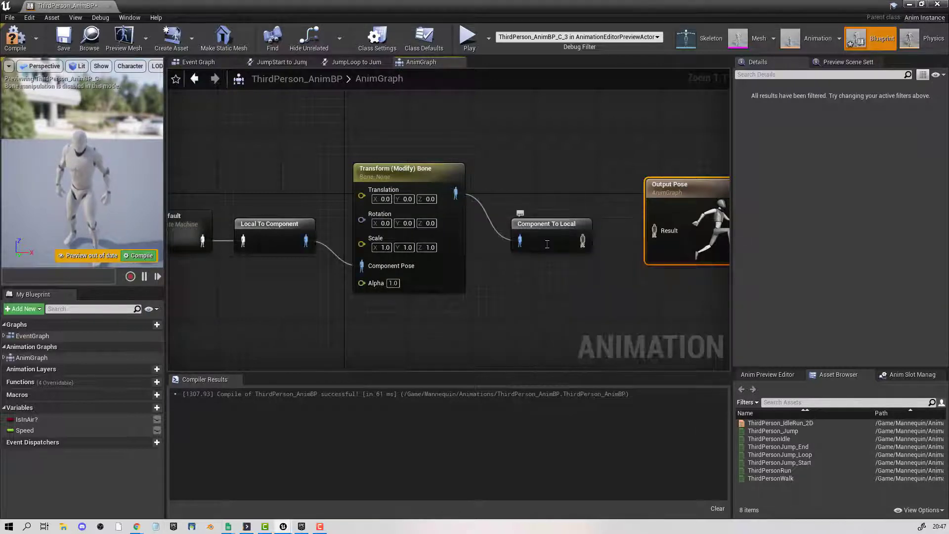
left_click_drag(583, 225, 664, 233)
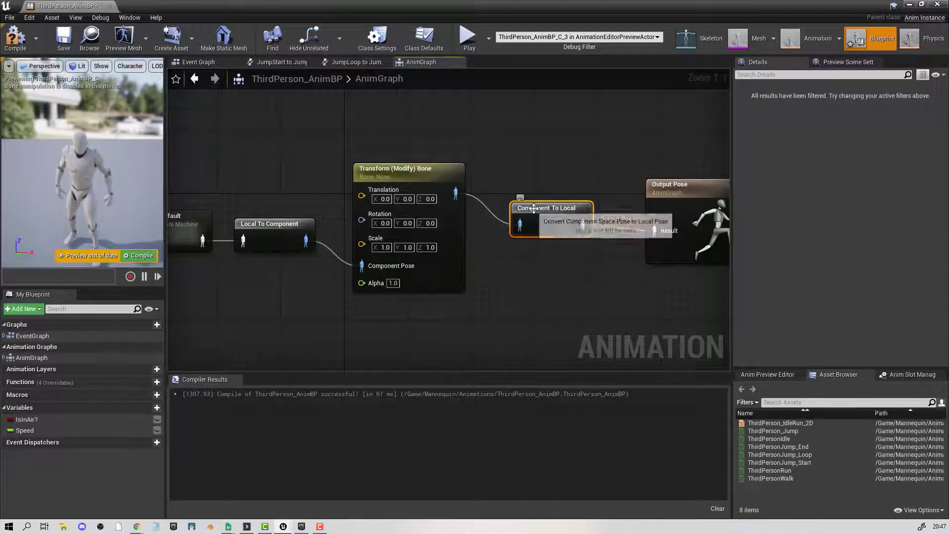
- Set the Transform (Modify) Bone node's Bone to Modify to head and shift the node slightly upward
right_click_drag(352, 277, 359, 300)
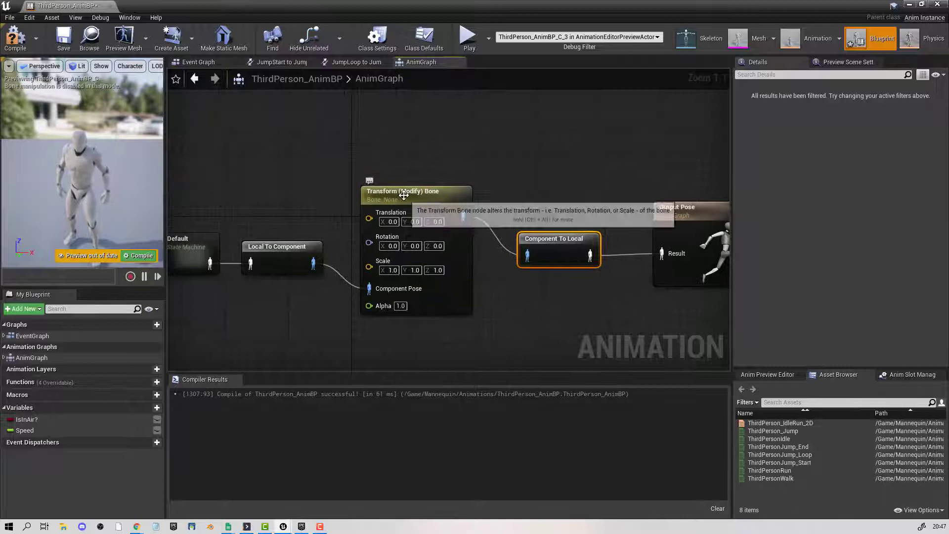
left_click(460, 275)
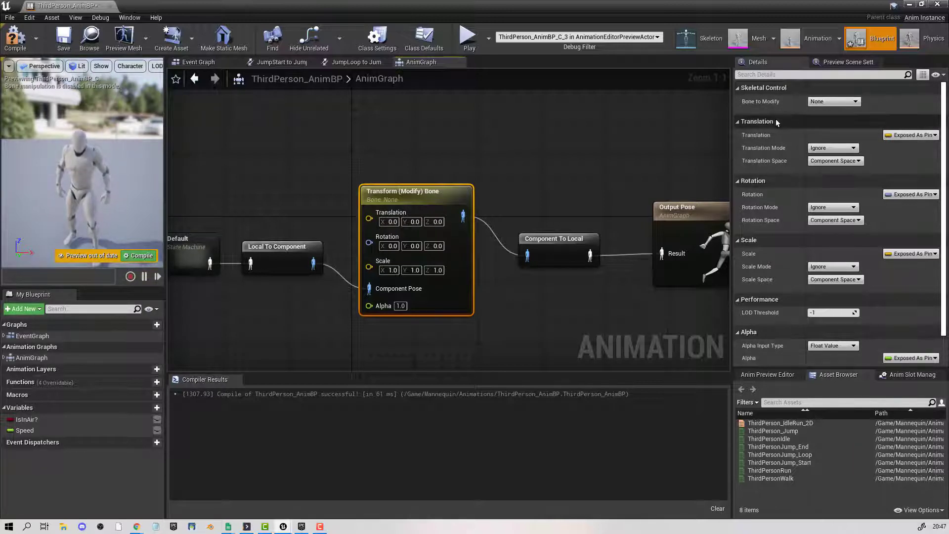
left_click(833, 103)
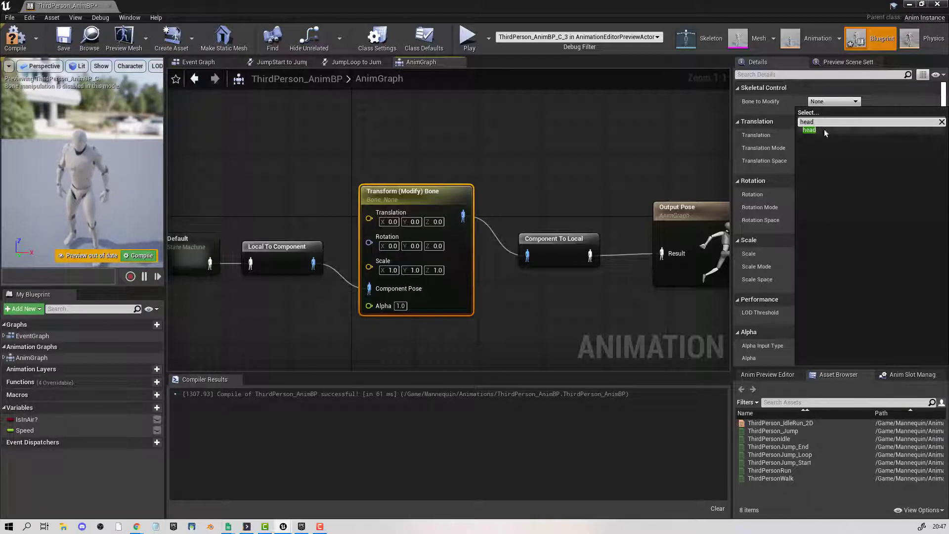
left_click(809, 130)
left_click_drag(400, 203, 401, 195)
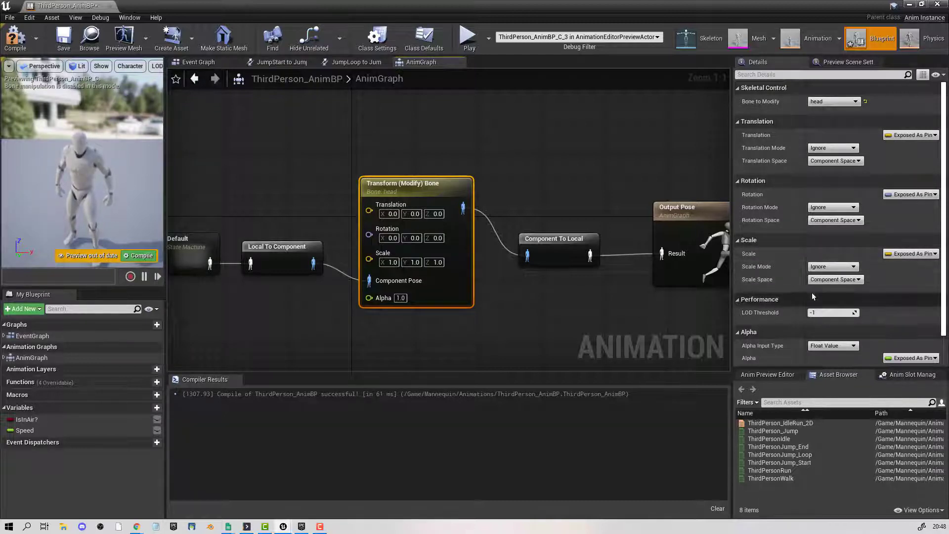
- Set the head bone's Scale Mode to Replace Existing with a scale of 2.0 on X, Y and Z, and compile
left_click(841, 267)
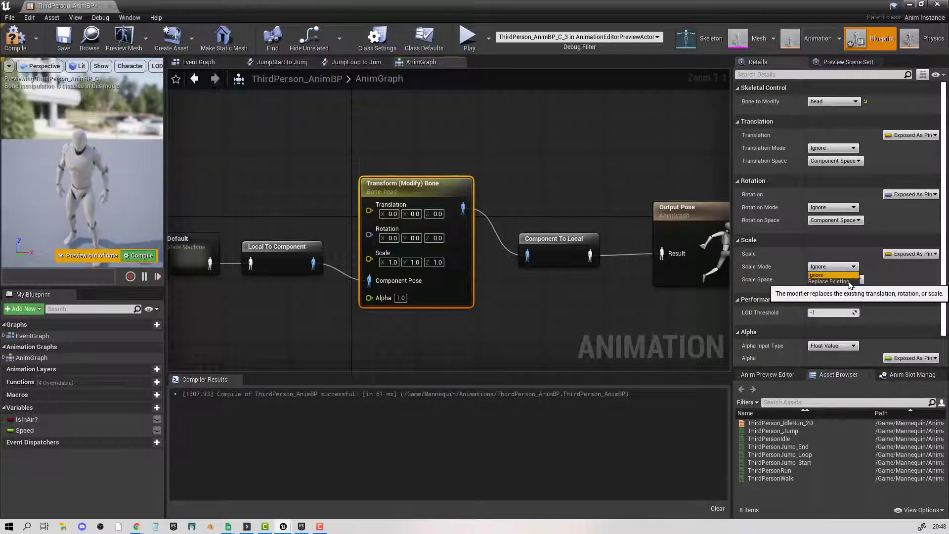
left_click(830, 281)
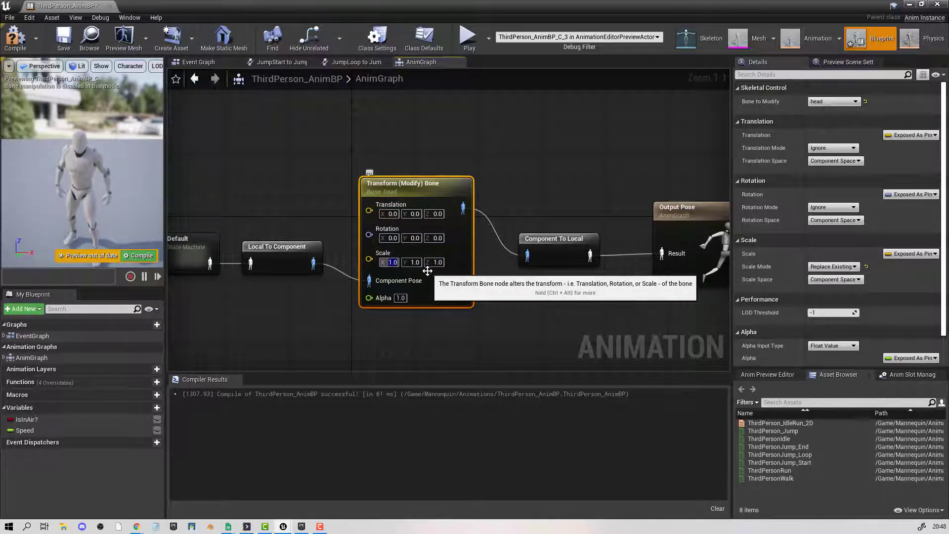
key("Return")
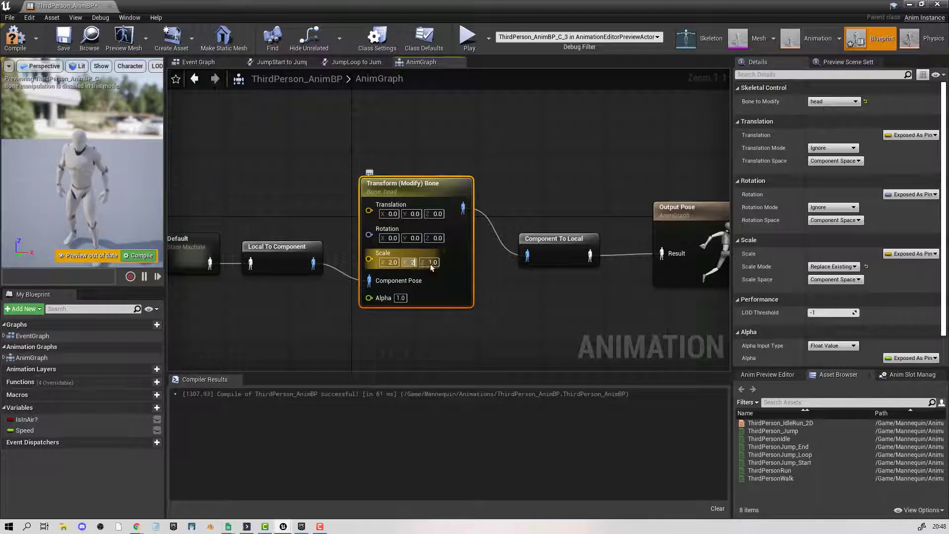
type("2")
left_click(510, 295)
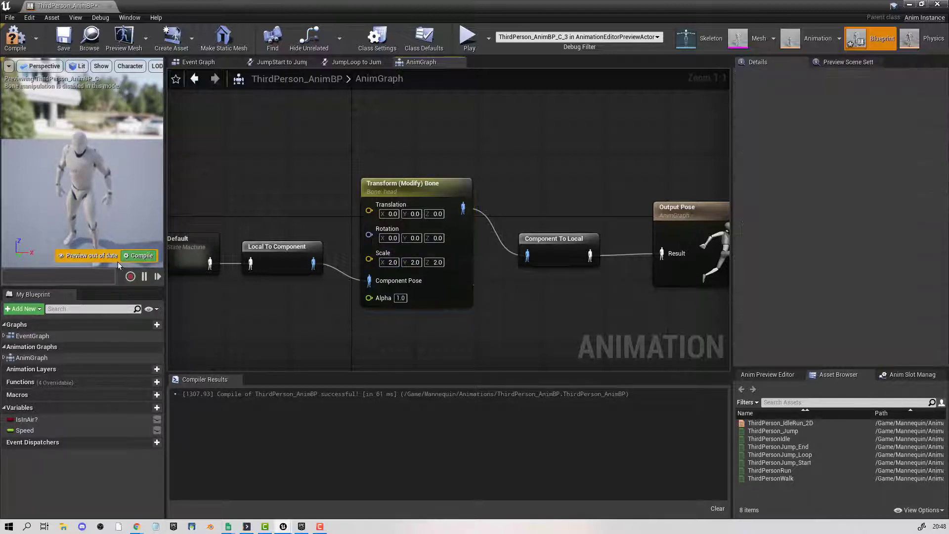
left_click(140, 255)
mouse_move(82, 163)
right_mouse_down()
mouse_move(55, 164)
mouse_move(99, 166)
right_mouse_up()
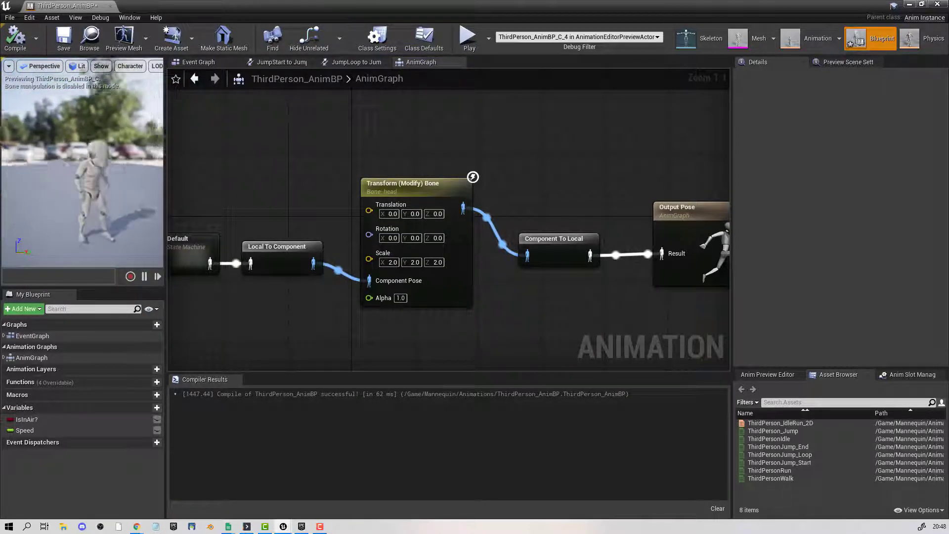
- Move Component To Local and Output Pose together farther from the head's Transform (Modify) Bone node to make room
right_click_drag(588, 256, 515, 255)
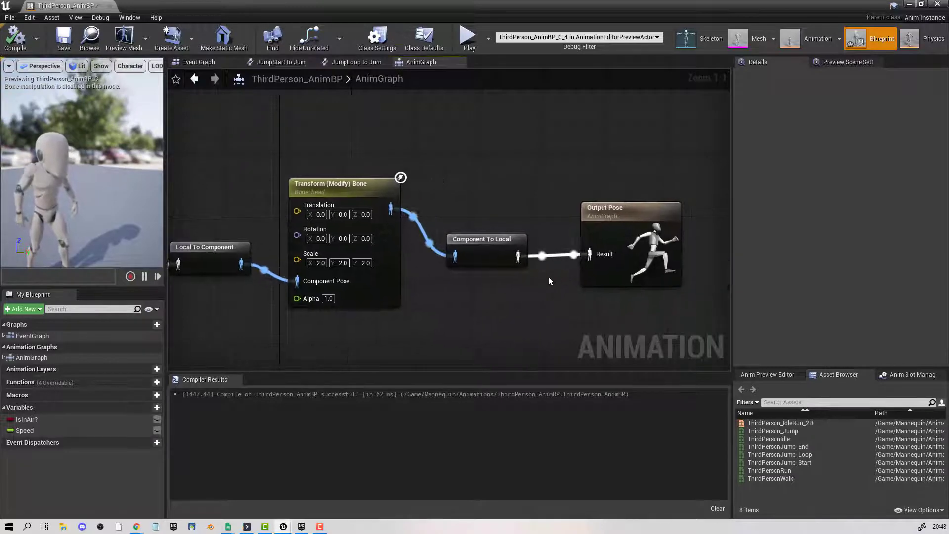
scroll(559, 281, "down", 3)
left_click_drag(525, 213, 521, 213)
left_click_drag(518, 253, 612, 247)
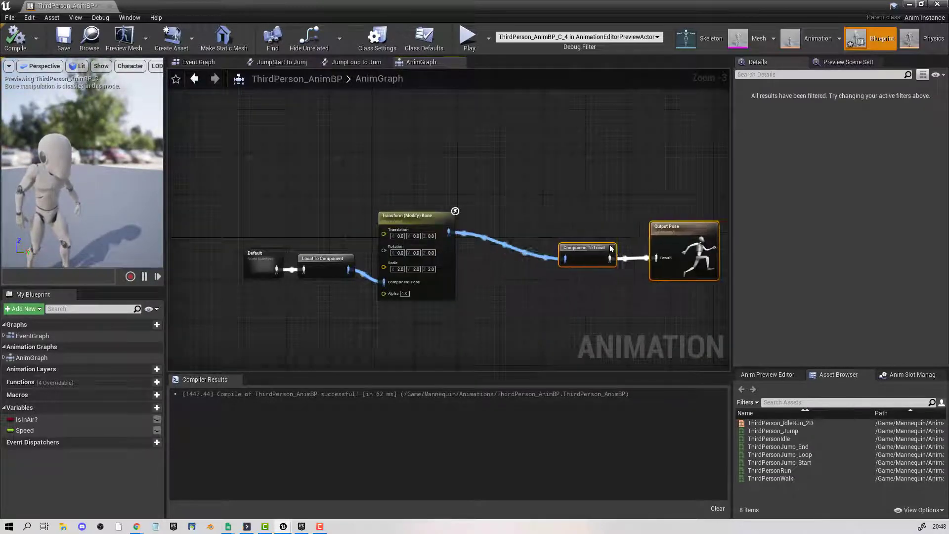
- Duplicate the head's Transform (Modify) Bone node and wire the copy between the original and Component To Local
right_click_drag(483, 287, 508, 258)
scroll(509, 257, "up", 2)
left_click(396, 164)
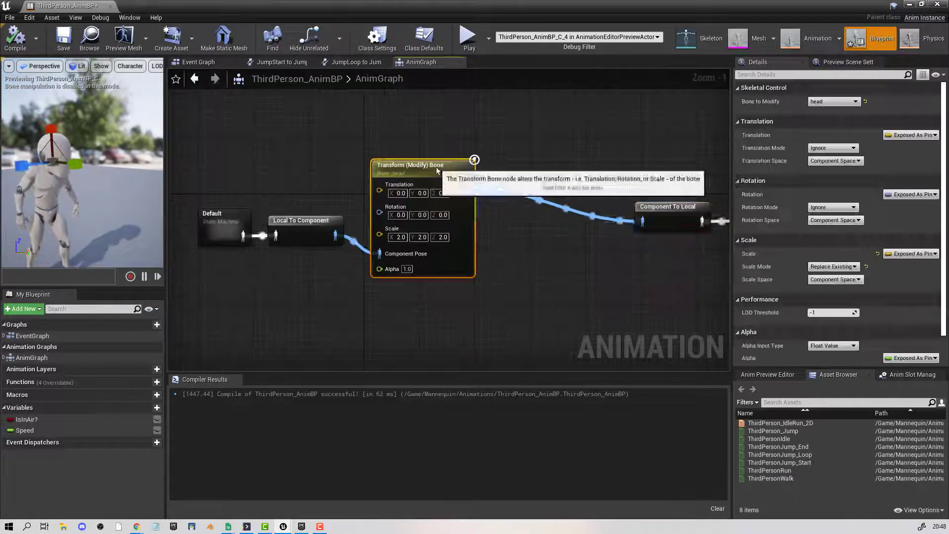
right_click_drag(543, 232, 528, 220)
key("ctrl+c")
key("ctrl+v")
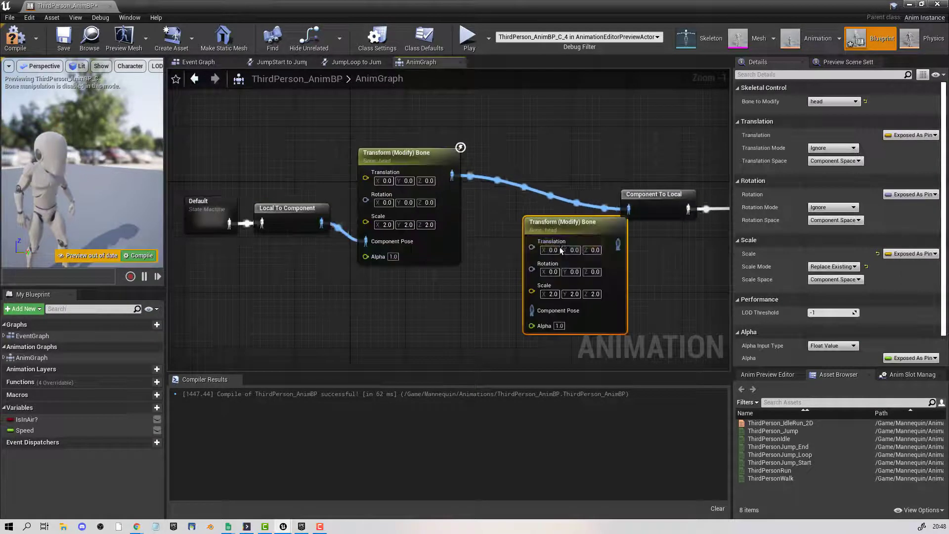
left_click_drag(564, 220, 522, 161)
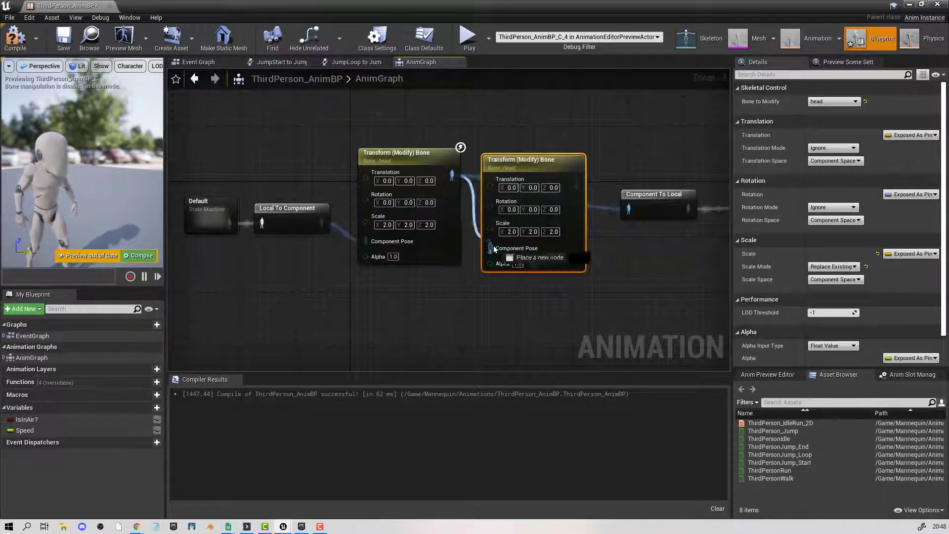
left_click_drag(494, 249, 491, 248)
left_click_drag(576, 183, 629, 208)
right_click_drag(638, 277, 600, 285)
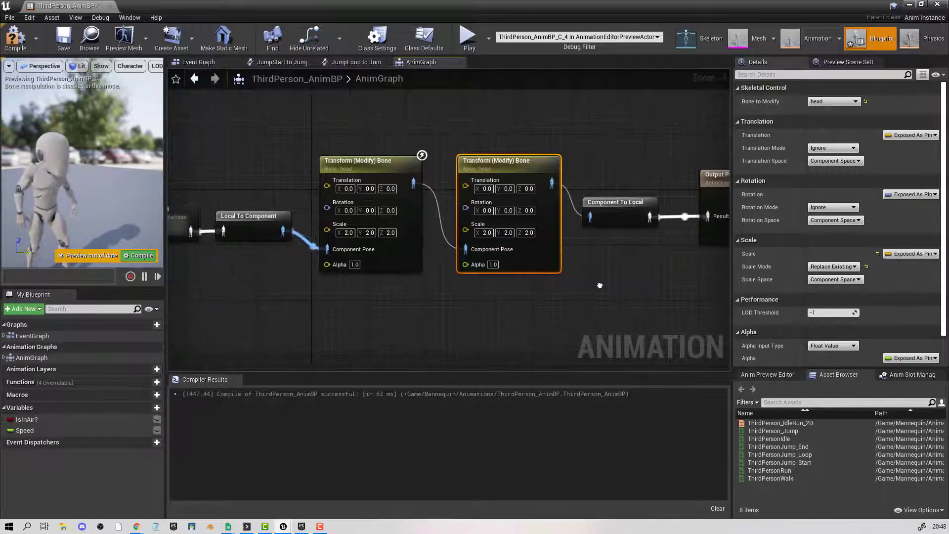
- Set the duplicated node's Bone to Modify to upperarm_l and compile the blueprint
left_click(826, 103)
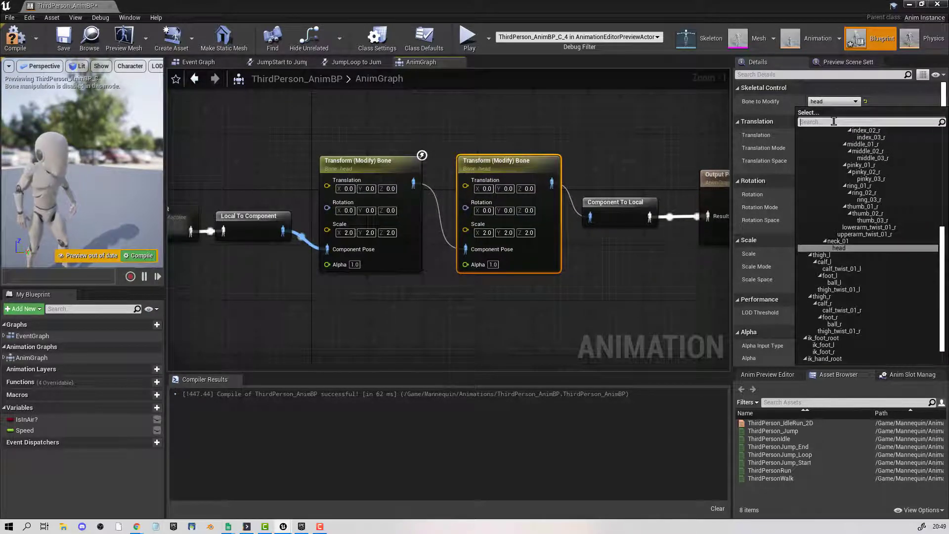
type("ar")
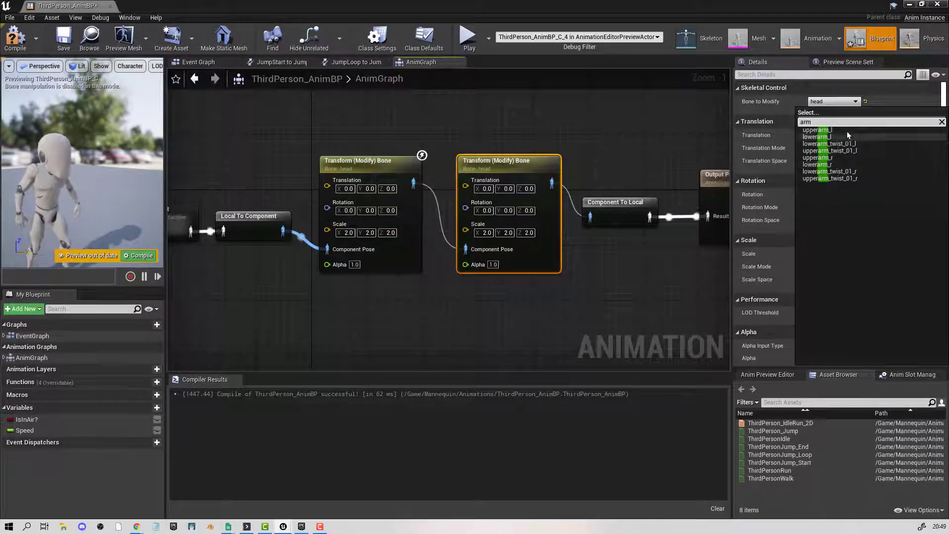
type("m")
left_click(839, 127)
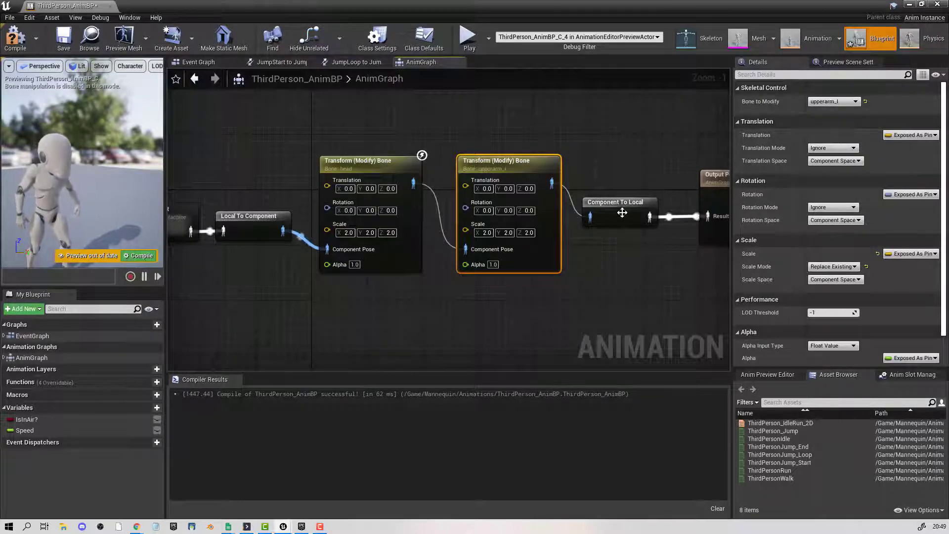
left_click(141, 256)
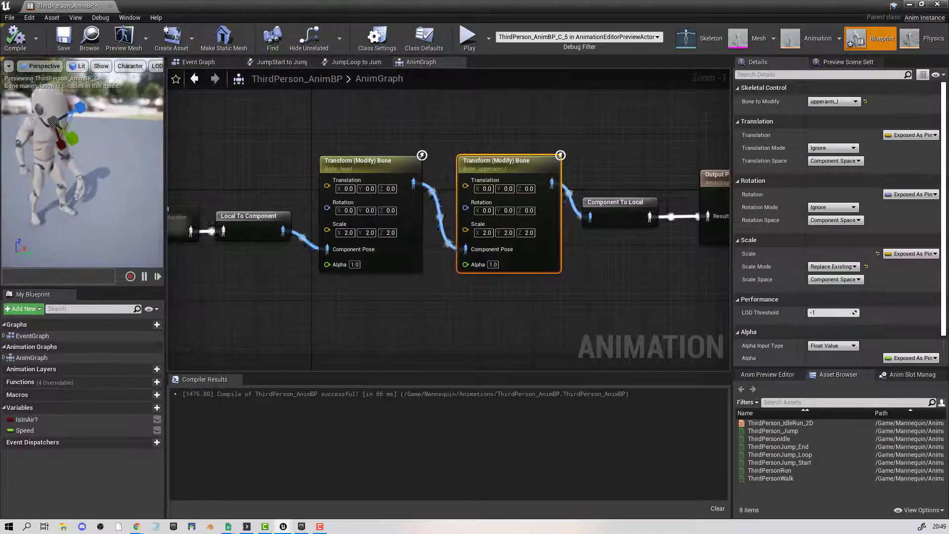
- Move Component To Local and Output Pose away from the upperarm_l node to fit a third bone node
right_click_drag(654, 276, 459, 275)
scroll(459, 275, "down", 2)
left_click_drag(580, 293, 545, 223)
- Duplicate the upperarm_l Transform (Modify) Bone node and wire the copy between it and Component To Local
left_click(333, 189)
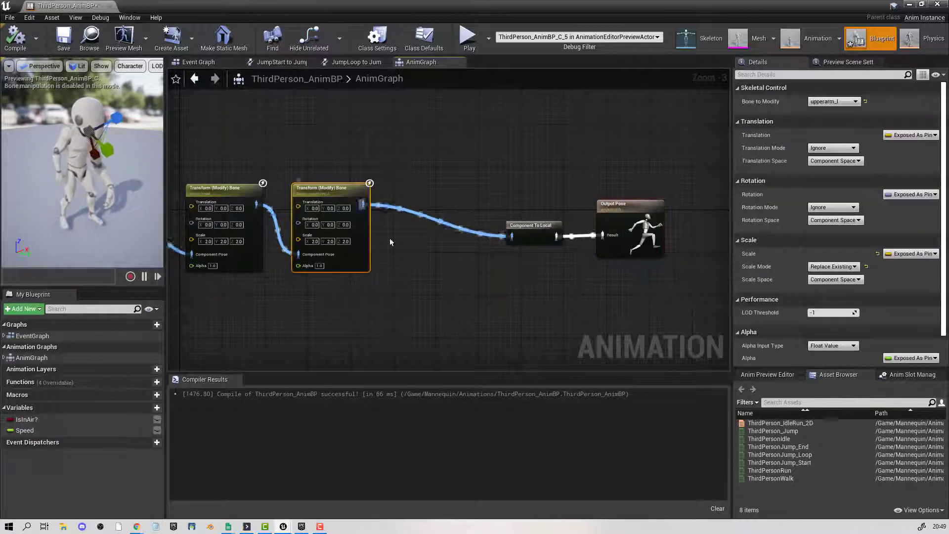
right_click_drag(482, 252, 456, 242)
key("ctrl+v")
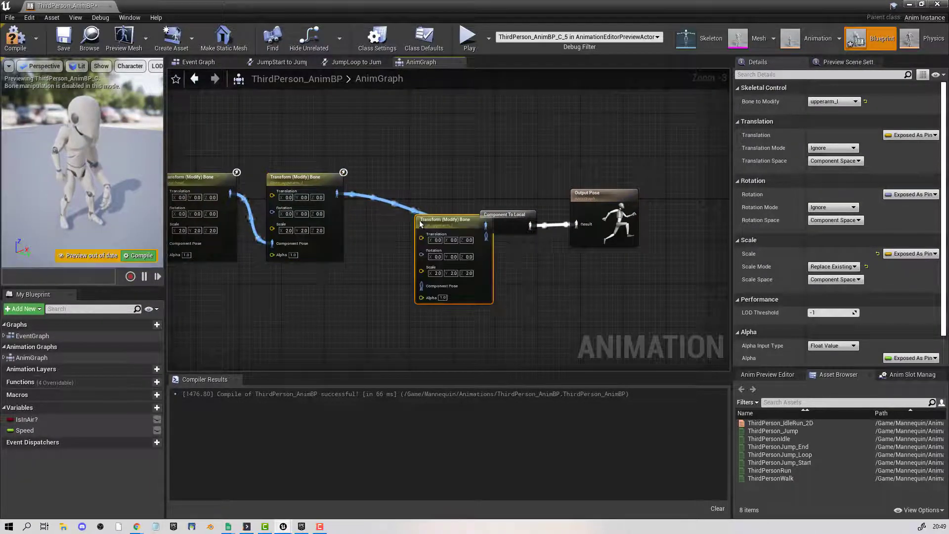
left_click_drag(460, 231, 415, 190)
left_click_drag(339, 195, 375, 244)
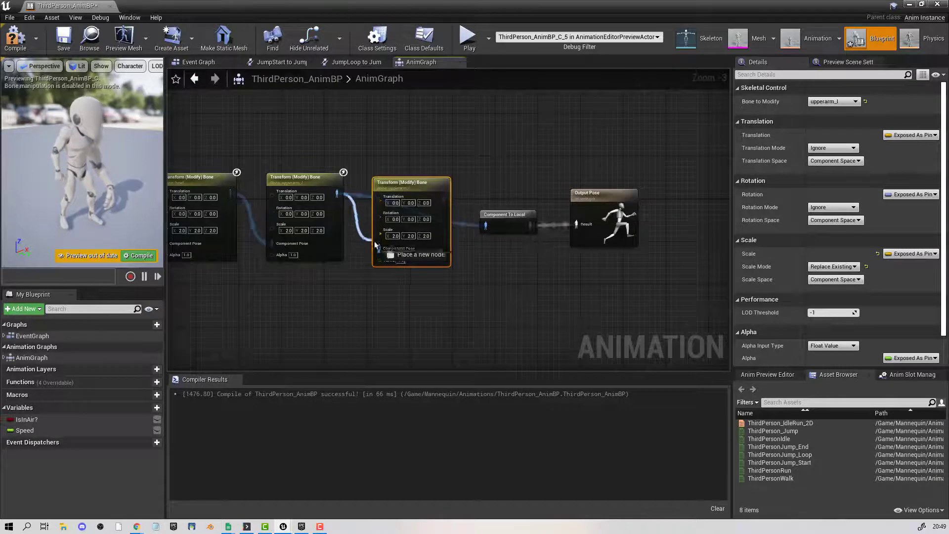
left_click_drag(444, 199, 494, 227)
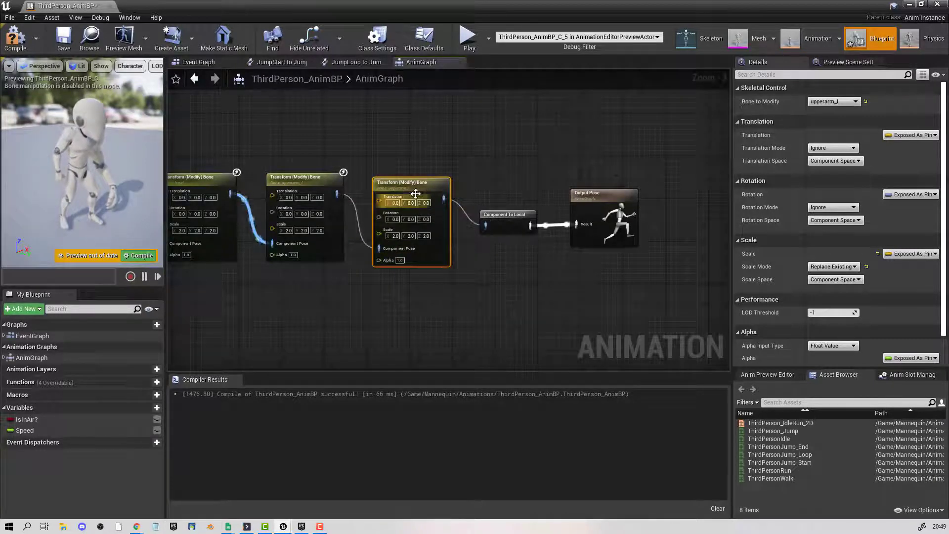
- Set the third Transform (Modify) Bone node's bone to upperarm_r, and compile and save the blueprint
right_click_drag(415, 194, 385, 198)
left_click(856, 102)
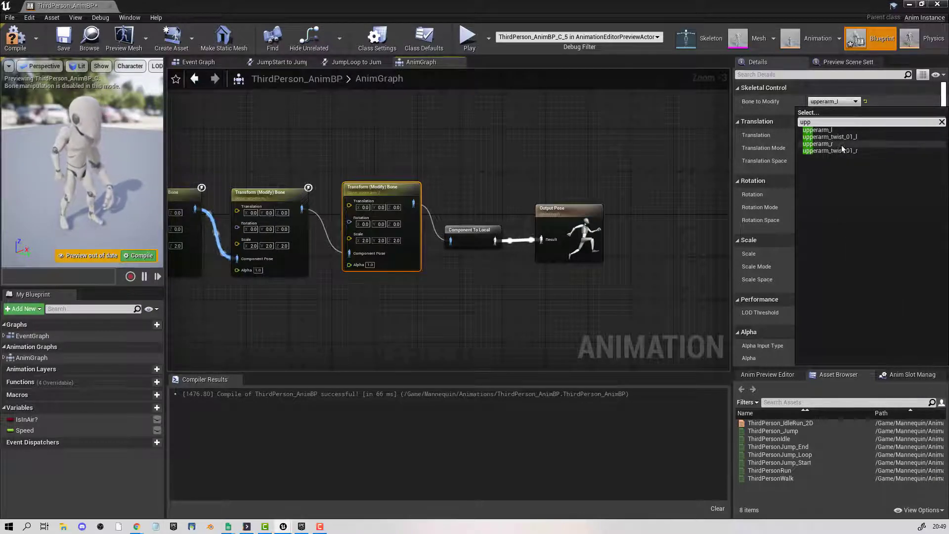
left_click(842, 146)
left_click(438, 297)
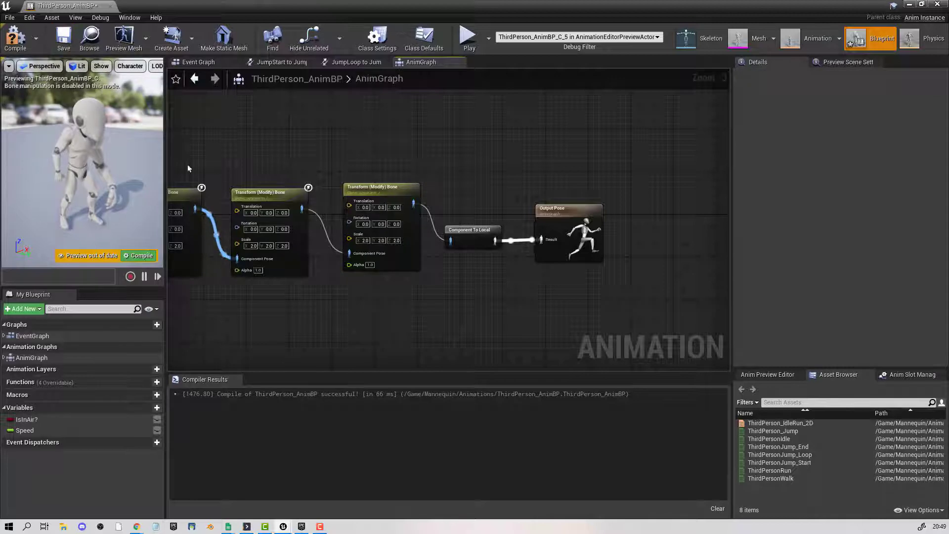
left_click(142, 255)
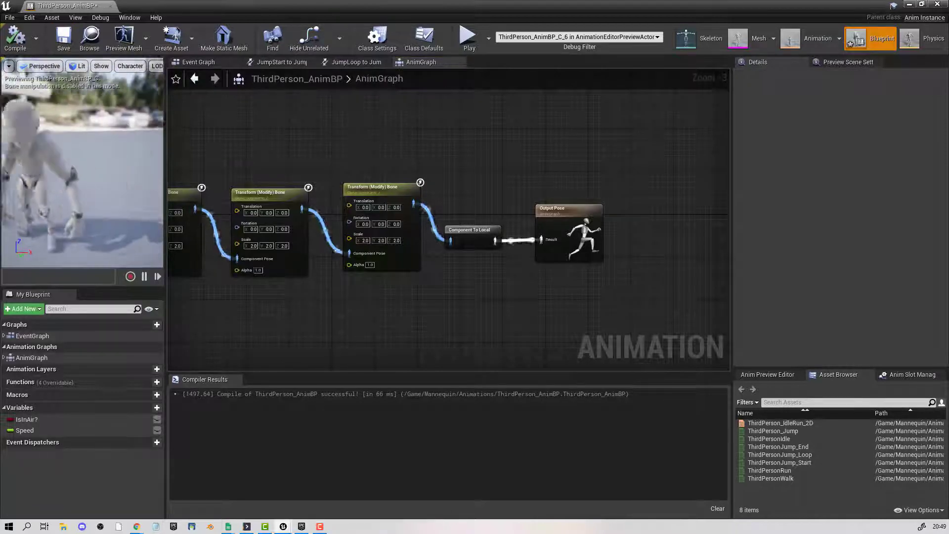
right_click_drag(104, 173, 104, 150)
left_click(66, 41)
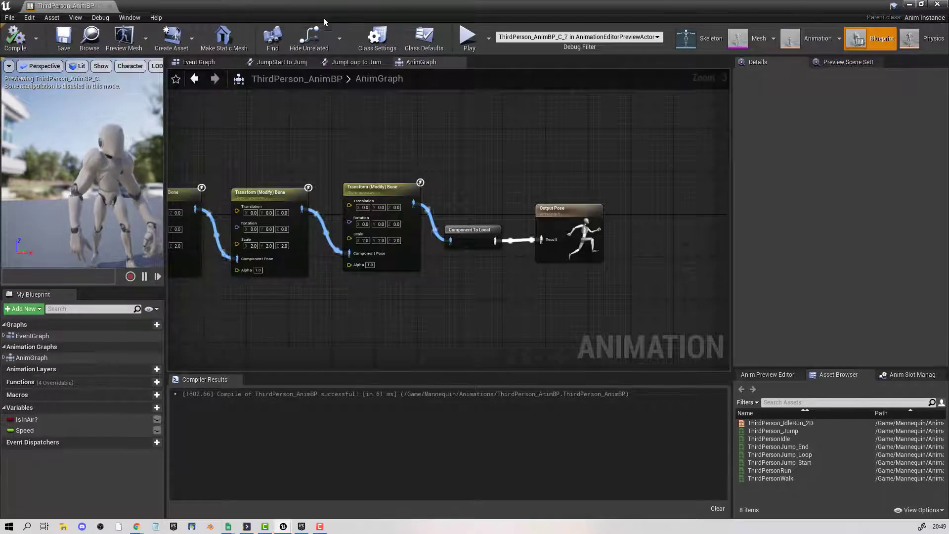
- Play the ThirdPersonExampleMap level and run the character around to examine its scaled head and arms
left_click_drag(336, 7, 692, 533)
left_click(584, 35)
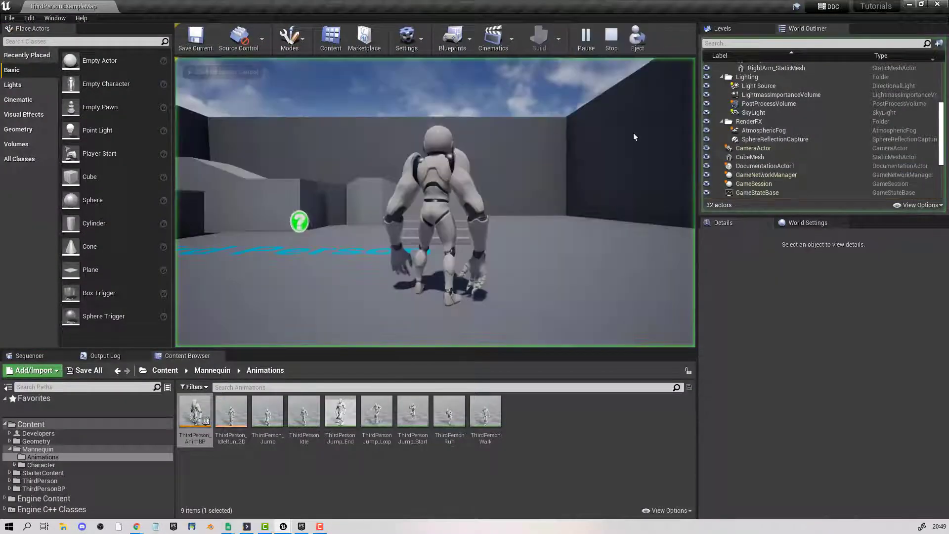
key("w")
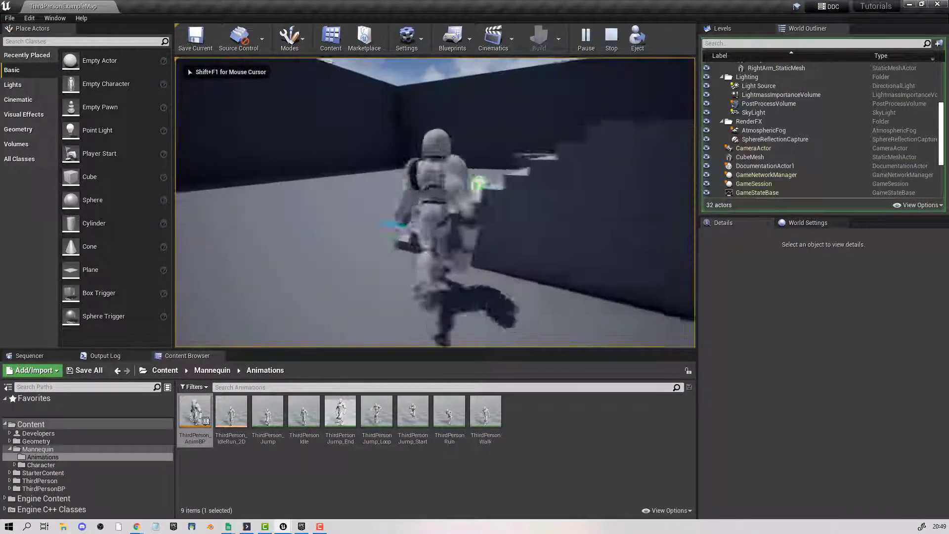
key("a")
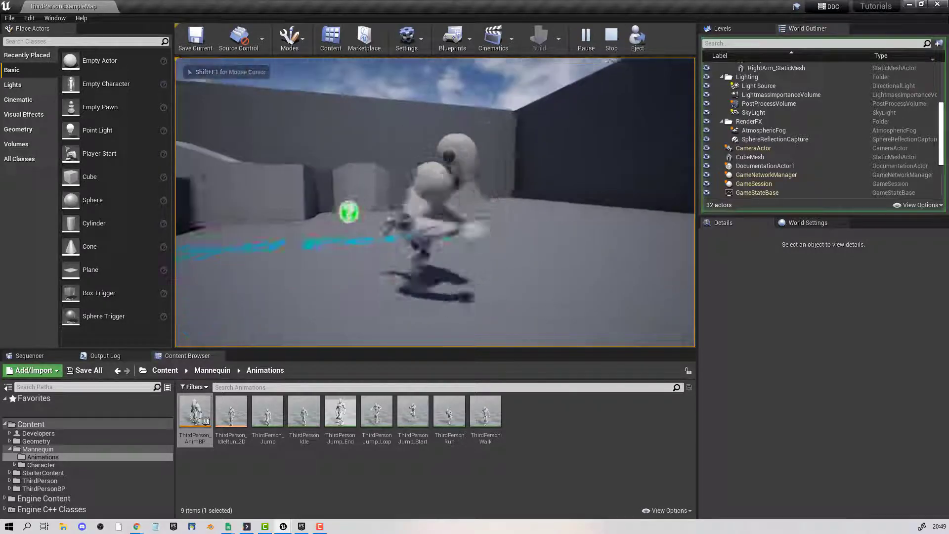
key("a")
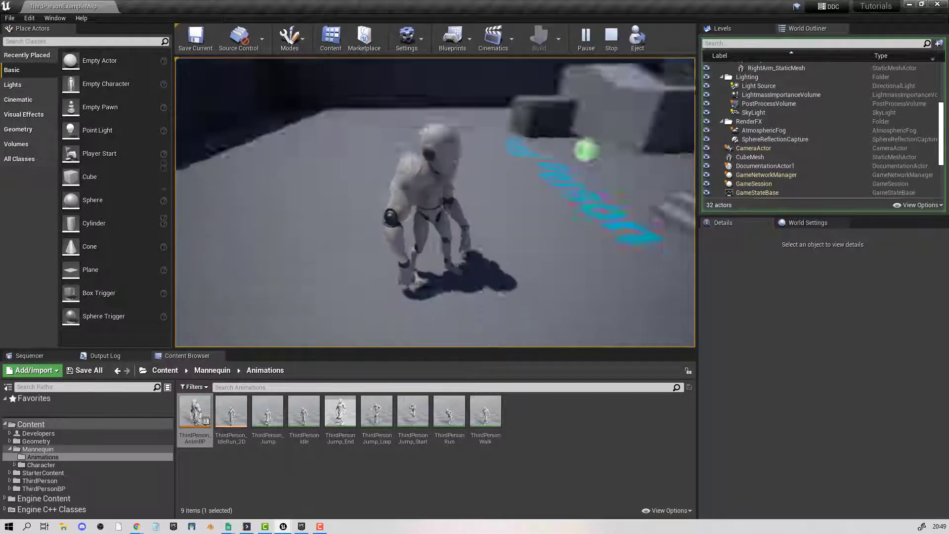
key("s")
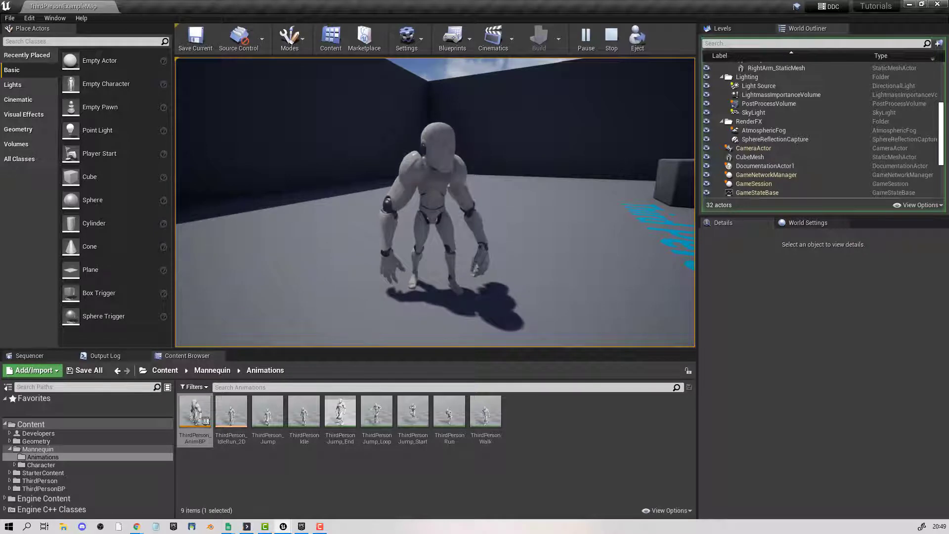
key("w")
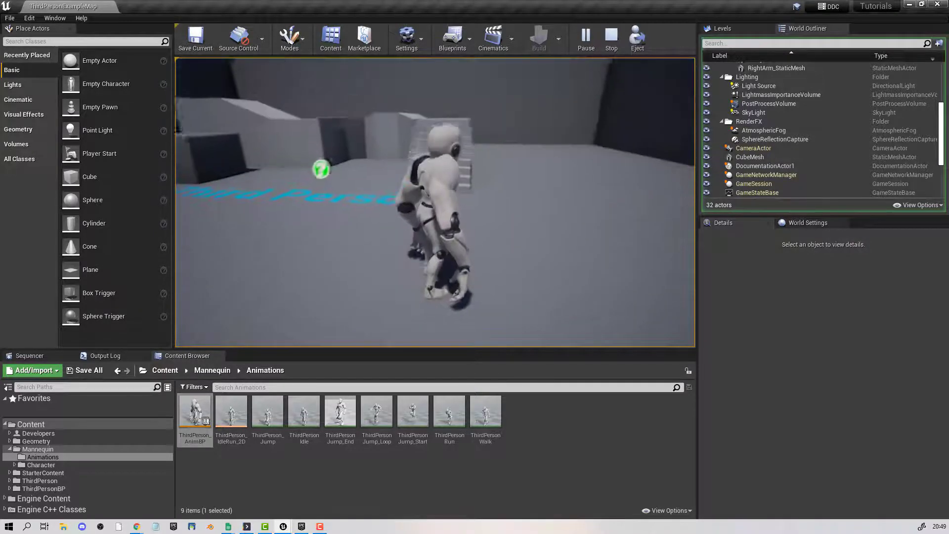
key("d")
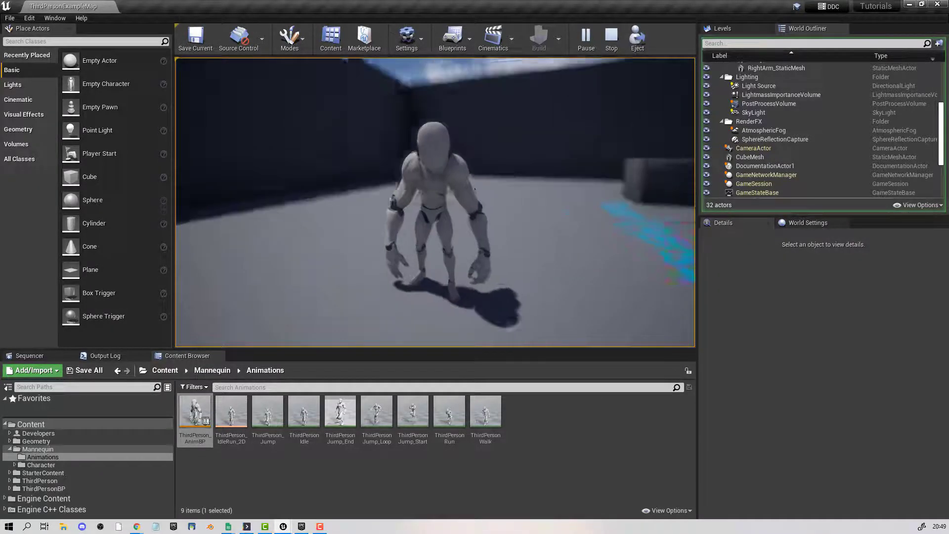
key("s")
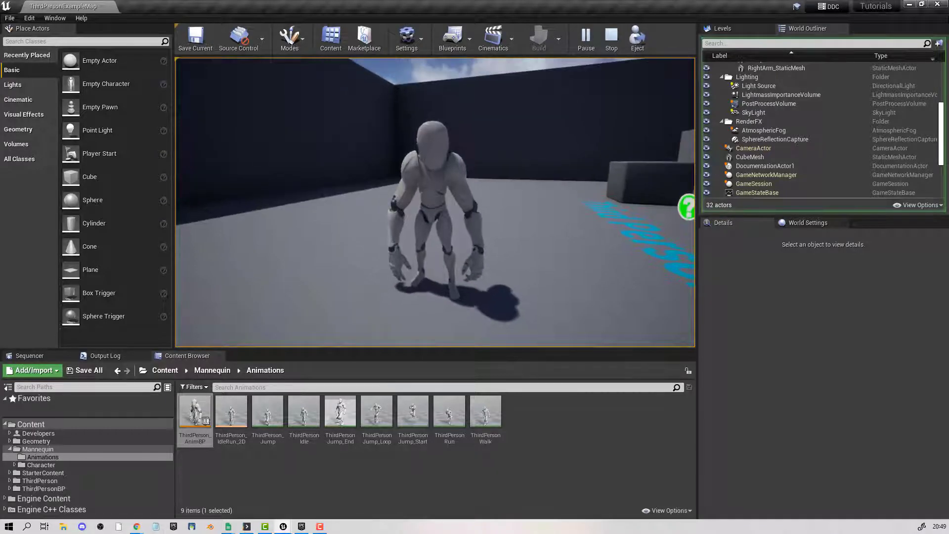